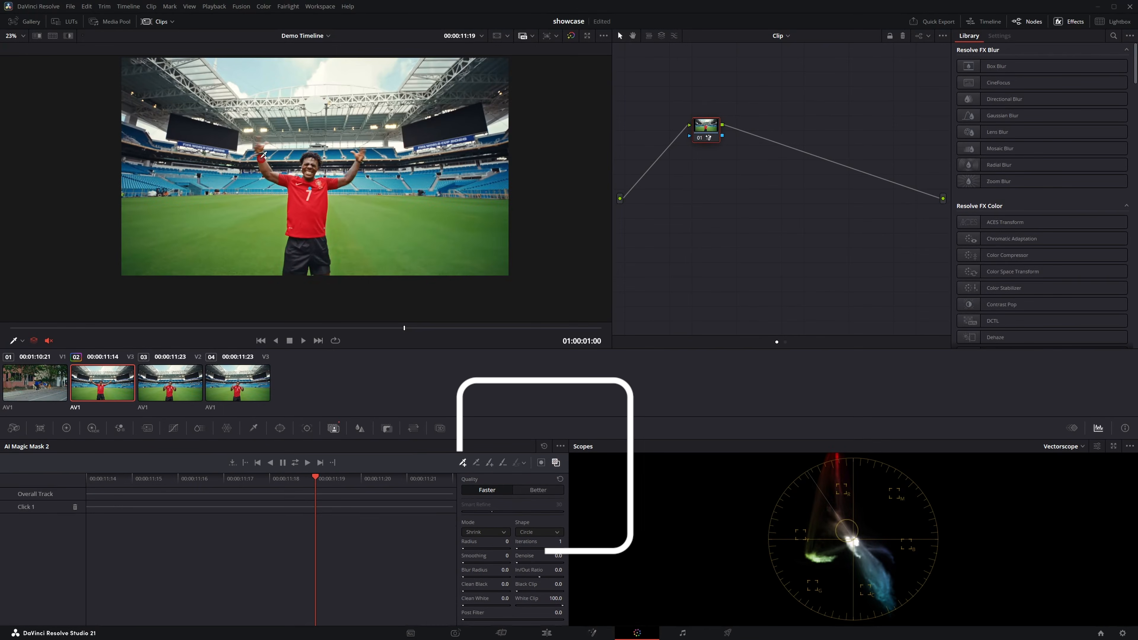
Step: Add Magic Mask points on the player in the viewer and track the mask through the clip
left_click(319, 236)
left_click(298, 259)
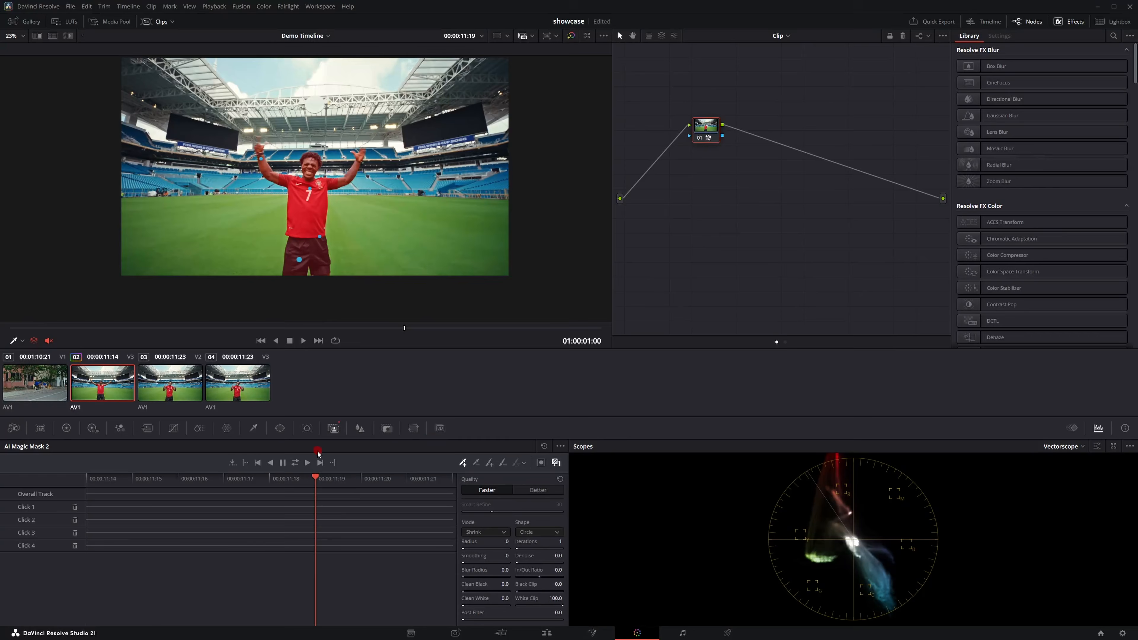
left_click(300, 463)
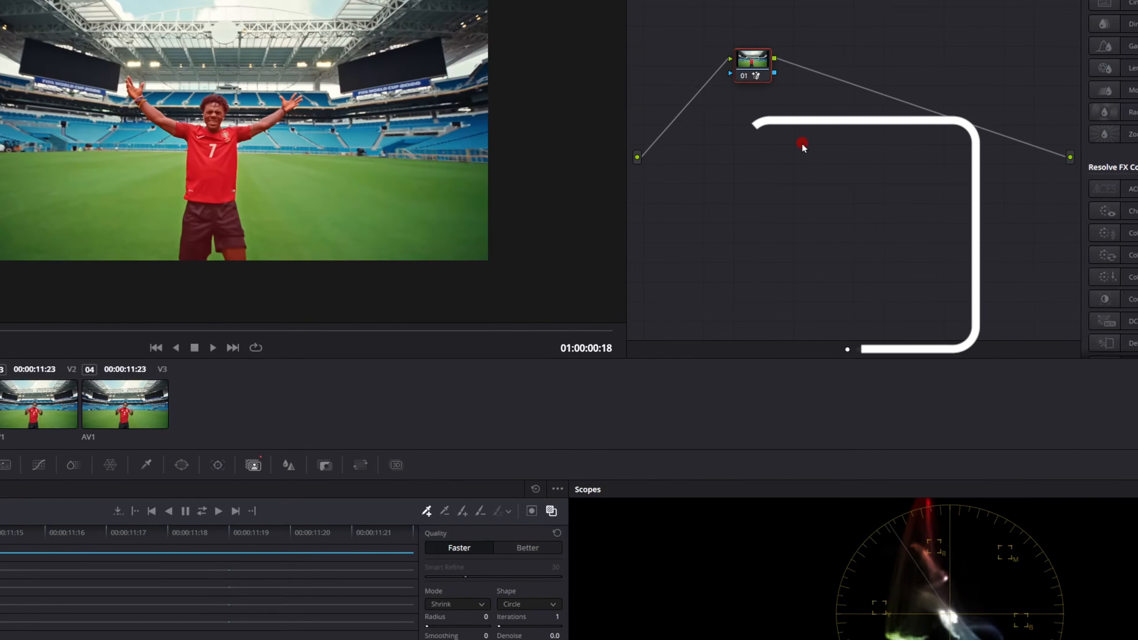
Step: Add an alpha output to the node graph and connect the mask node's output to it
right_click(802, 144)
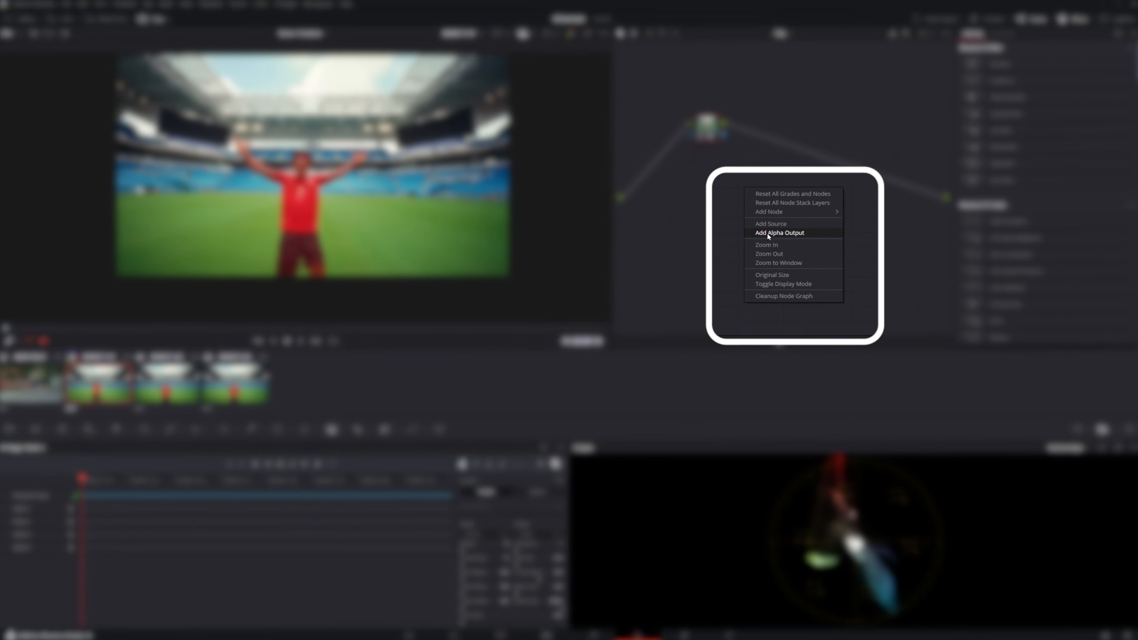
left_click(767, 233)
left_click_drag(722, 135, 931, 202)
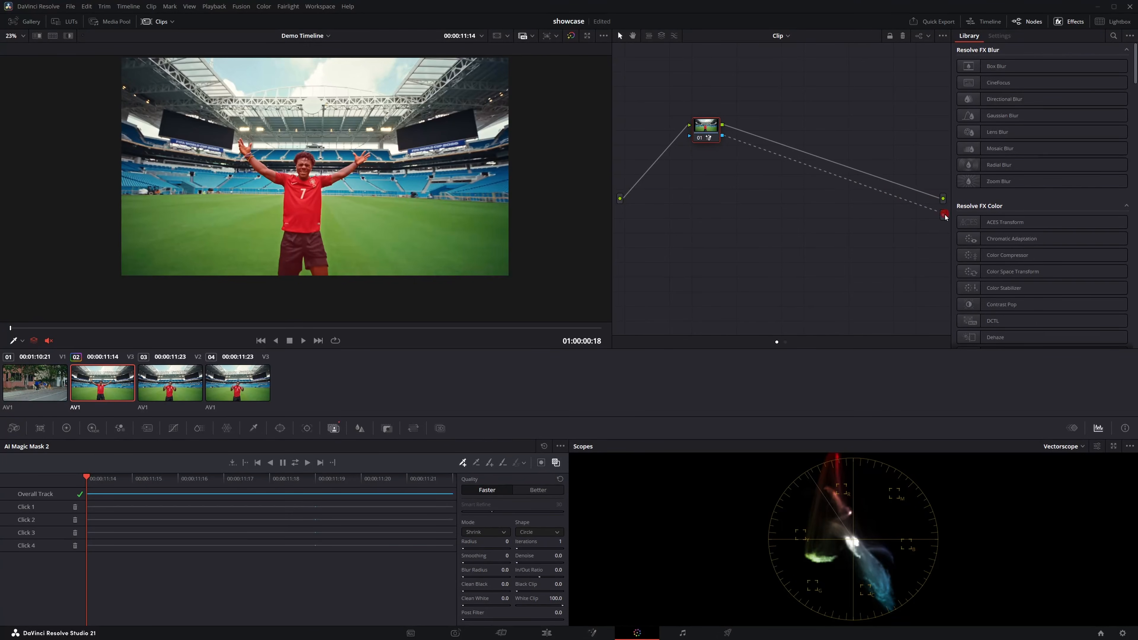
Step: View the matte and refine the mask with radius 1, blur radius 1.5 and clean black 3.8
left_click(565, 462)
left_click(476, 532)
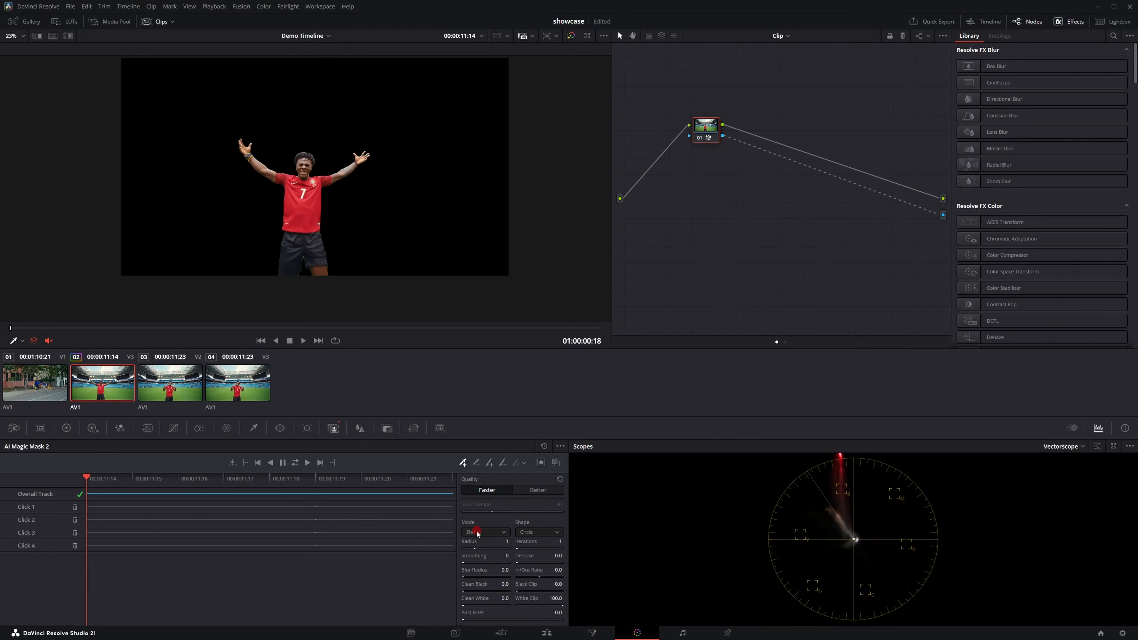
left_click_drag(480, 578, 480, 570)
left_click_drag(477, 583, 478, 574)
Step: Render the Magic Mask in place
left_click(560, 446)
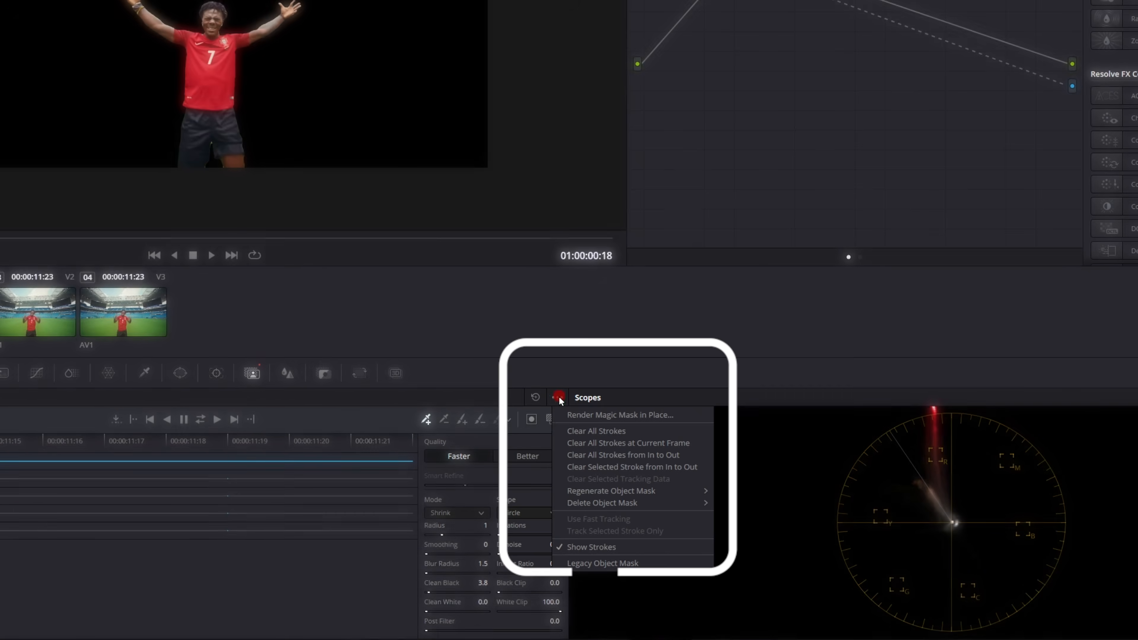
left_click(602, 416)
Step: On the edit page, split the V2 clip at the playhead and delete its first segment
left_click(566, 633)
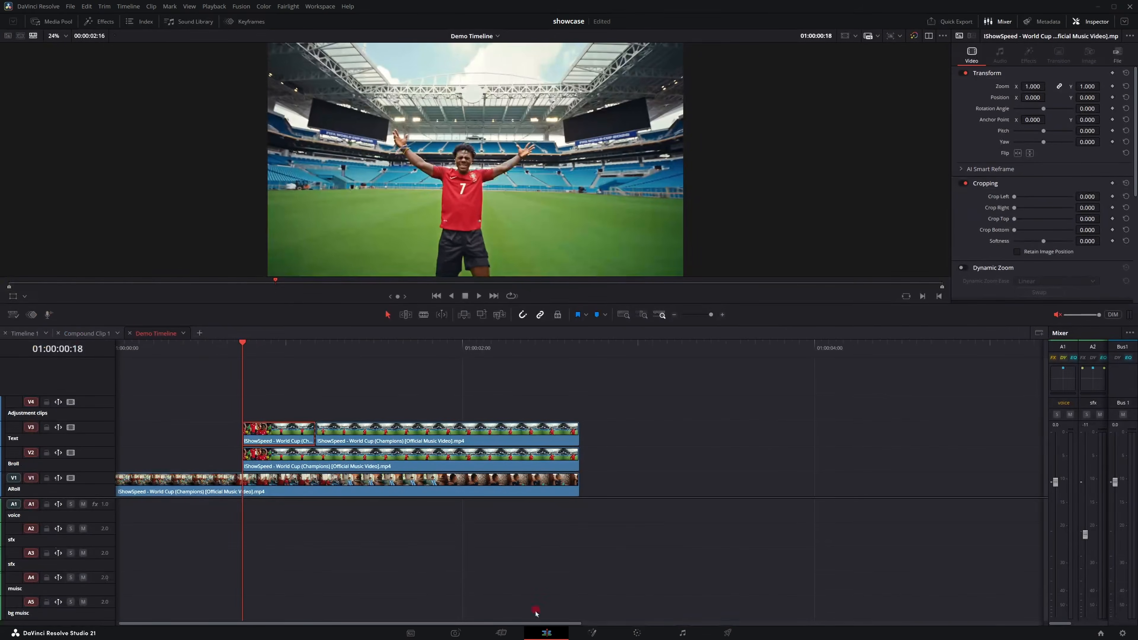
left_click(330, 462)
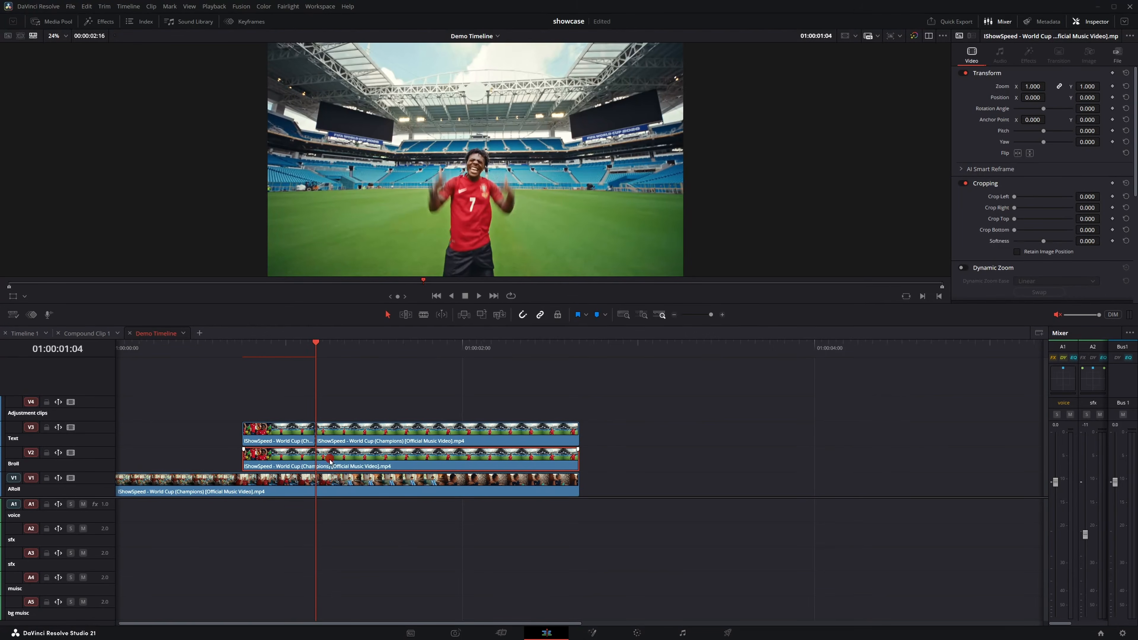
key("ctrl+b")
left_click(303, 461)
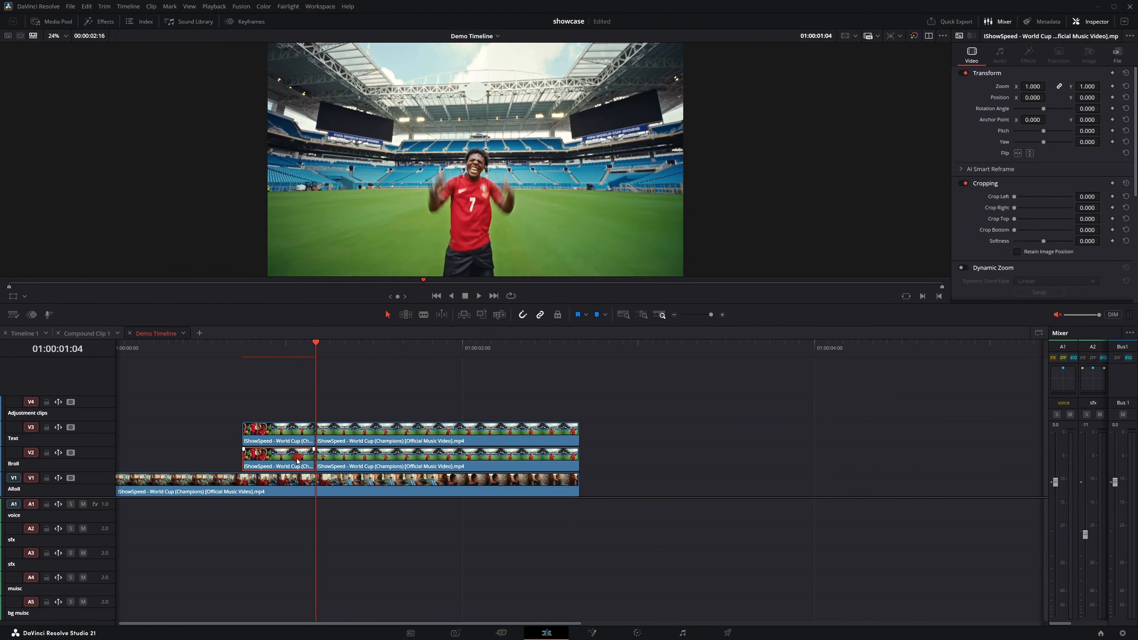
key("BackSpace")
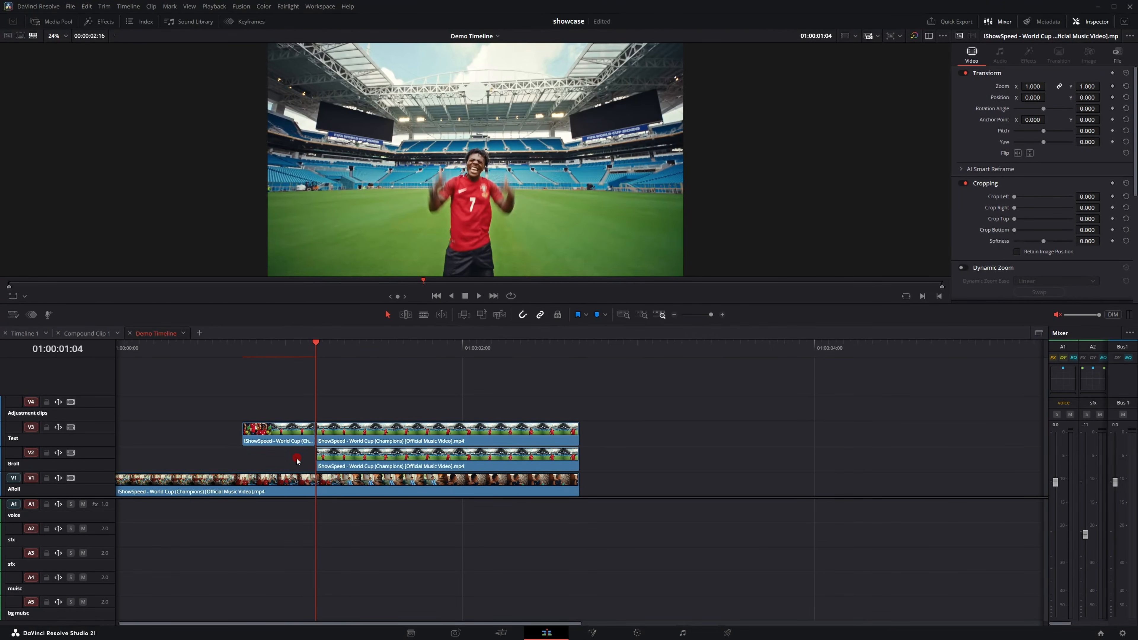
Step: Move the playhead back and convert the first V3 clip segment into a new Fusion clip
left_click(264, 366)
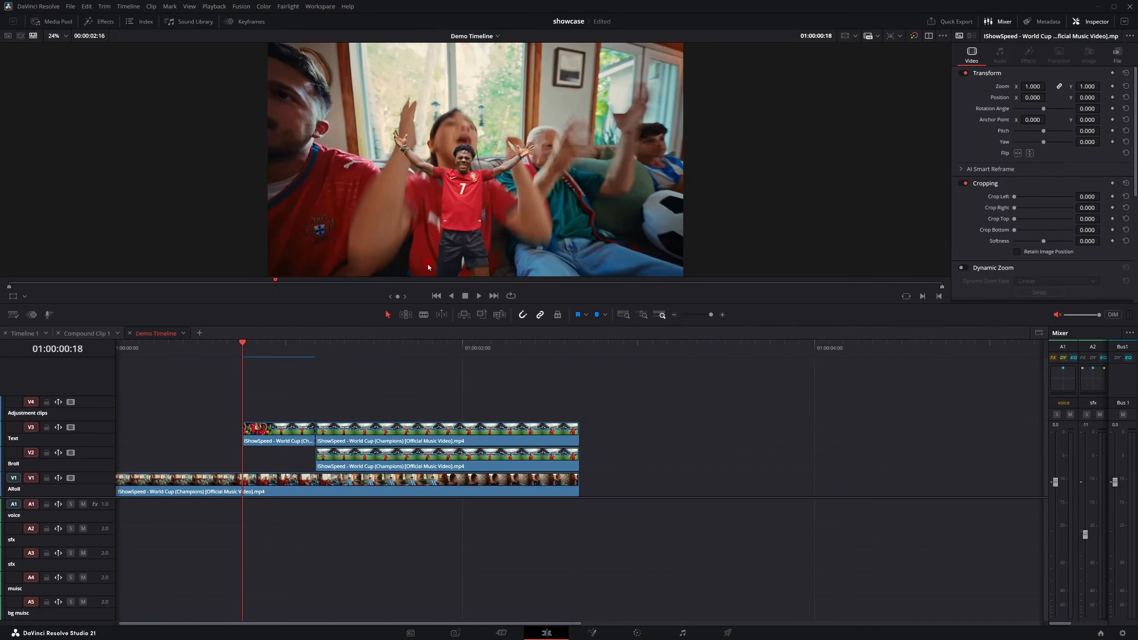
right_click(272, 429)
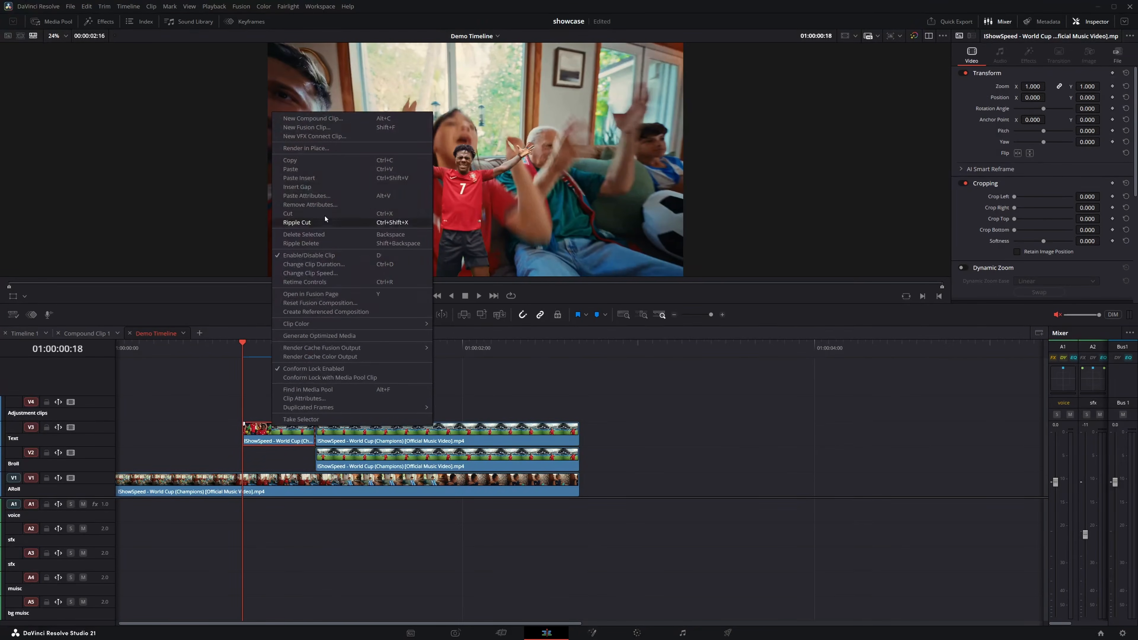
left_click(309, 127)
Step: Open the Fusion clip on the Fusion page and add a Transform node
left_click(592, 631)
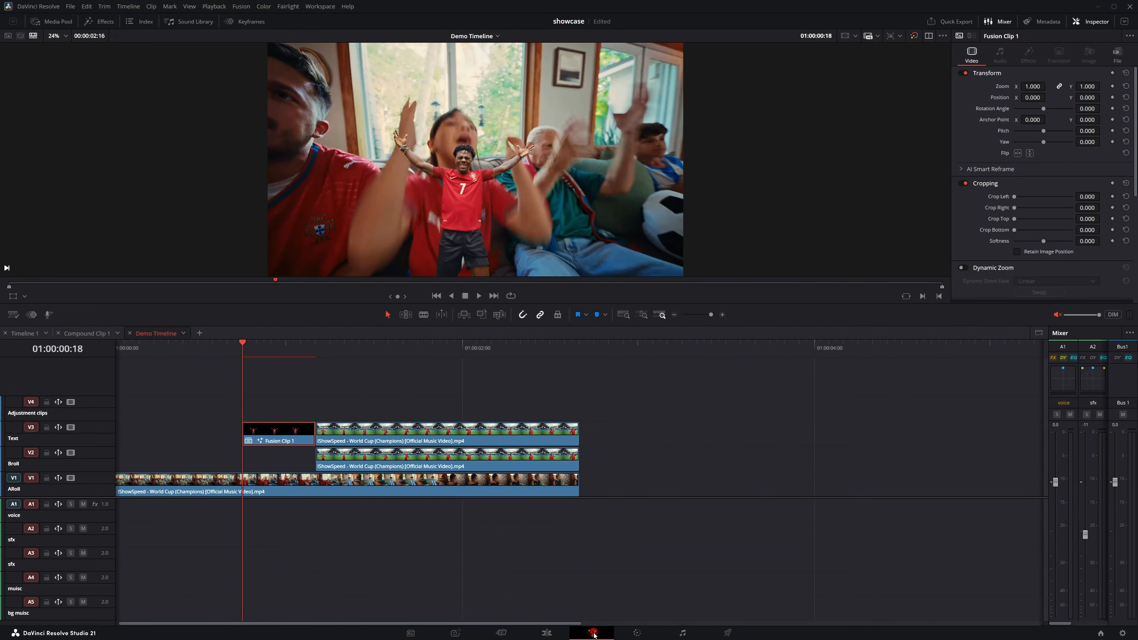
left_click(397, 40)
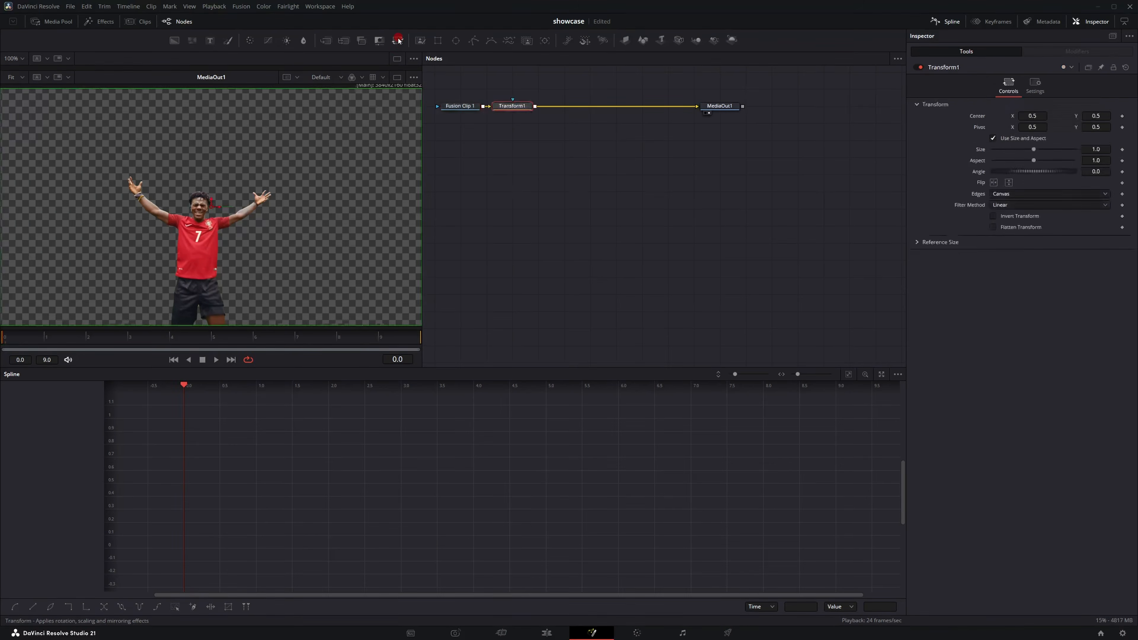
Step: Modify the Transform's Size with Anim Curves
right_click(983, 153)
mouse_move(1019, 184)
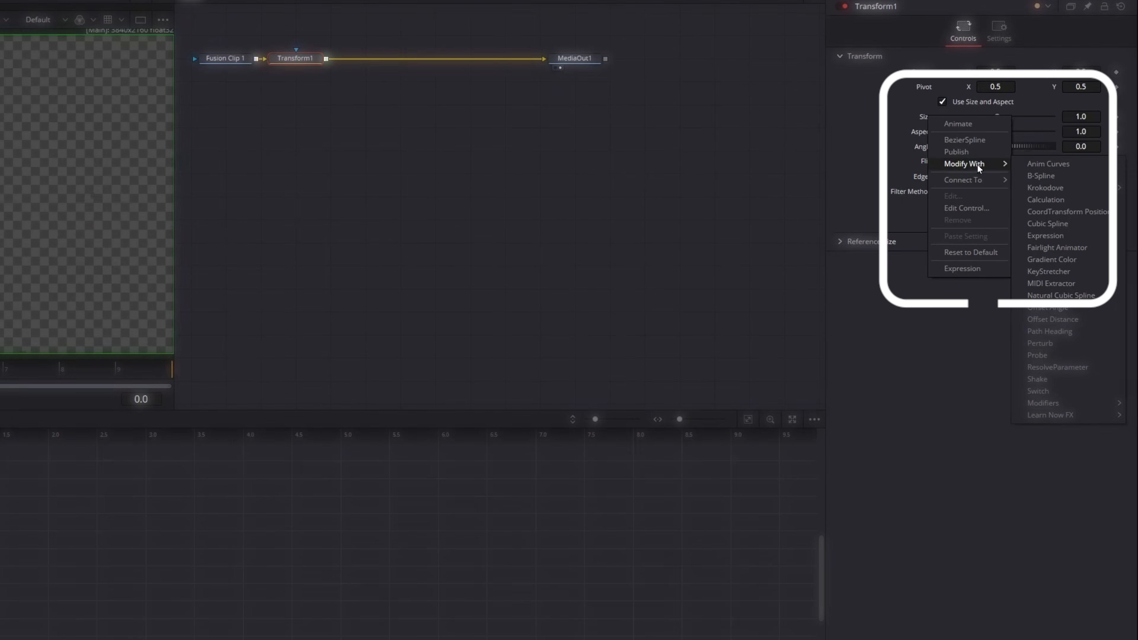
left_click(1044, 164)
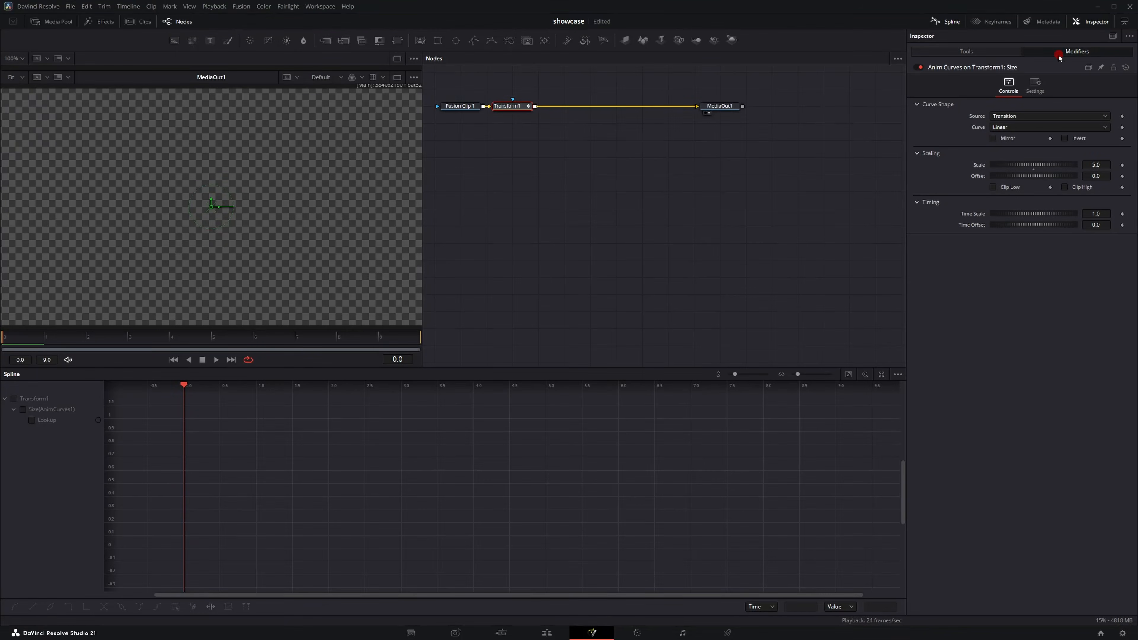
Step: Set the Anim Curves source to Duration and the curve type to Custom
left_click(1010, 118)
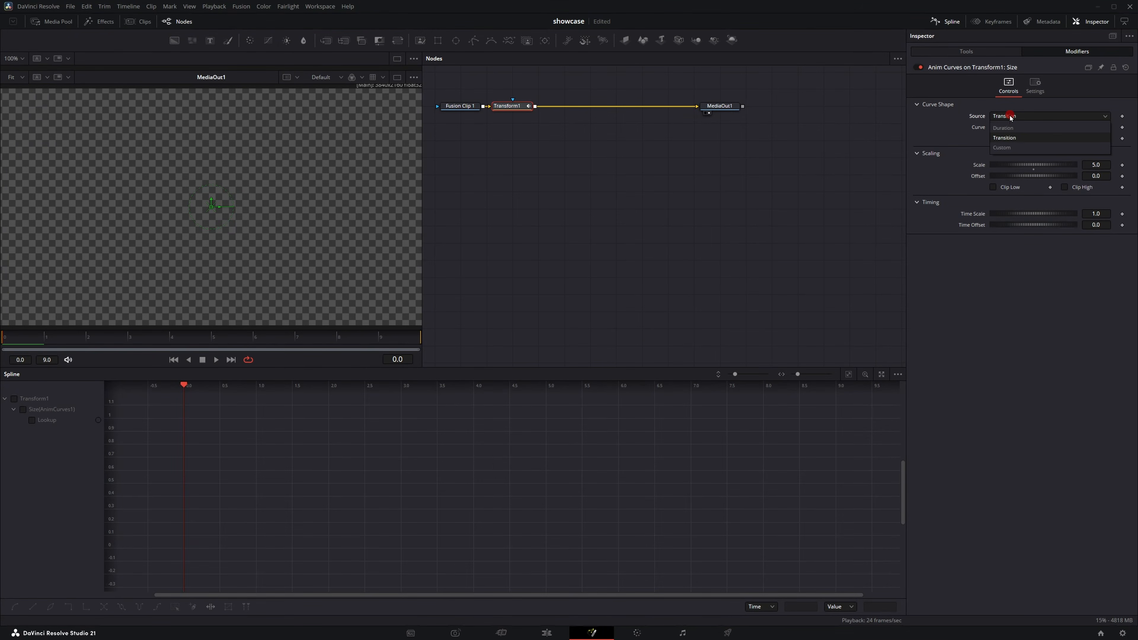
left_click(1013, 142)
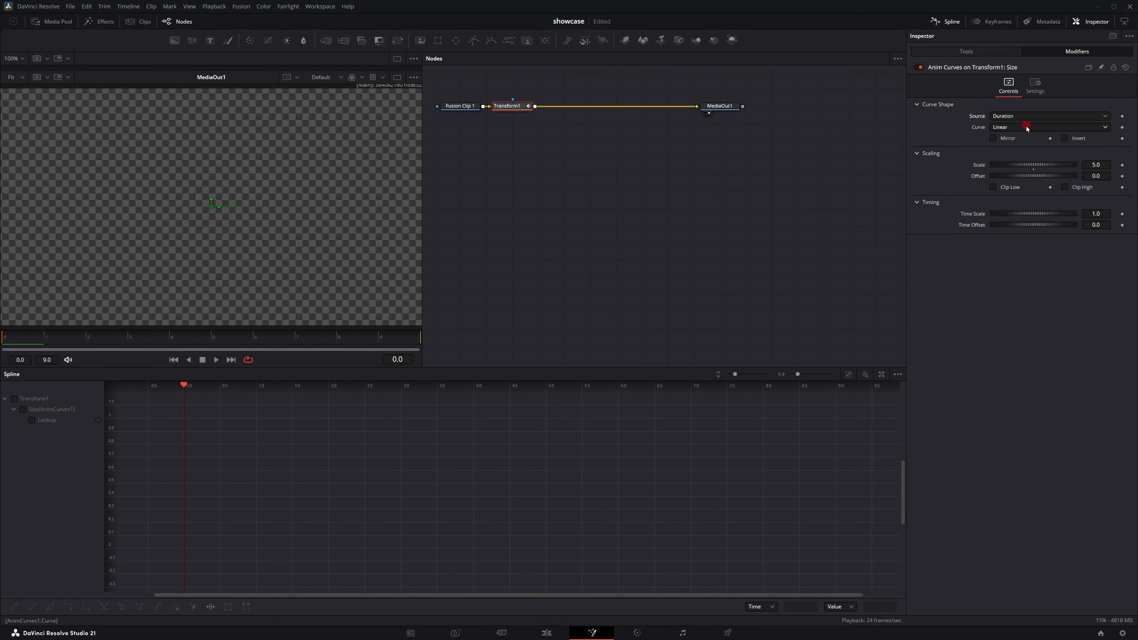
left_click(1027, 128)
left_click(1019, 157)
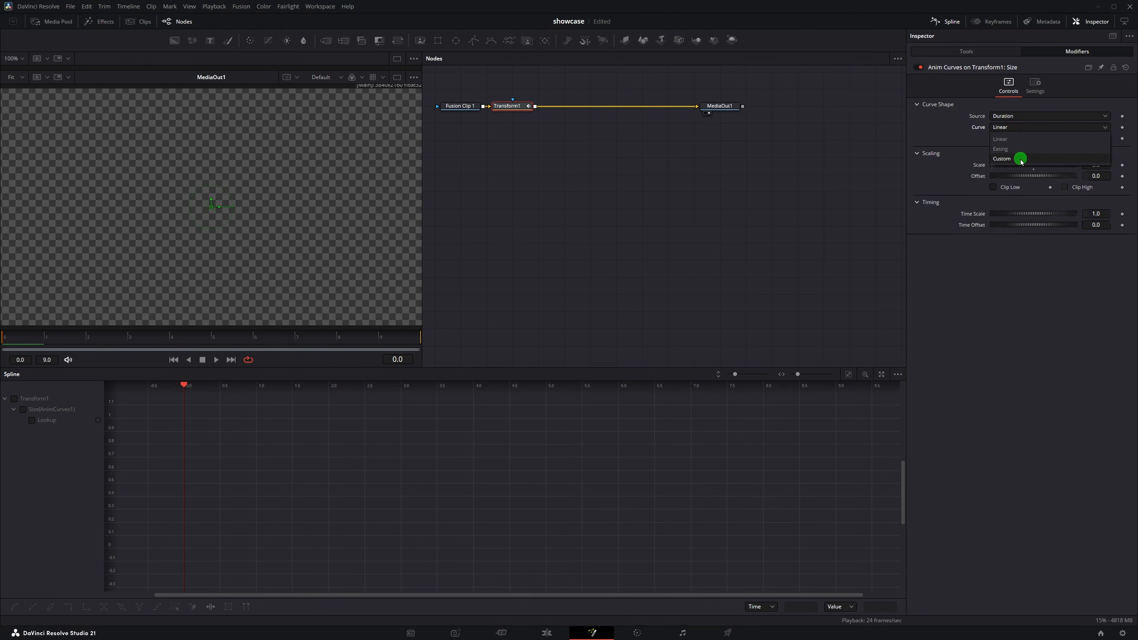
Step: Set the curve scale to 1.0 and play back the animation
left_click(1102, 269)
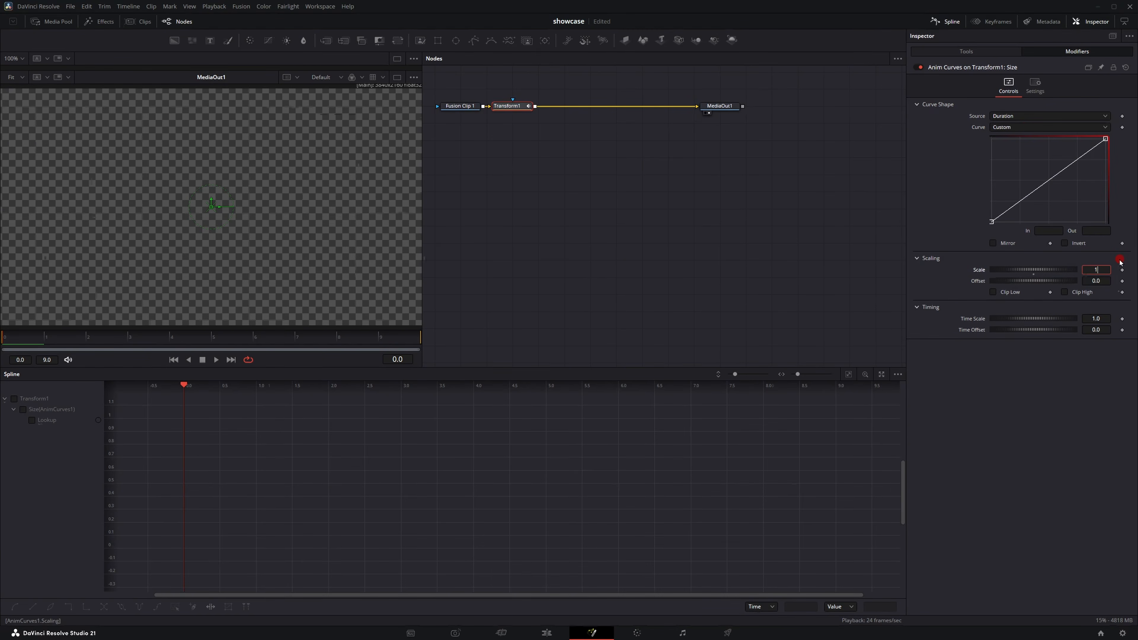
key("Return")
key("space")
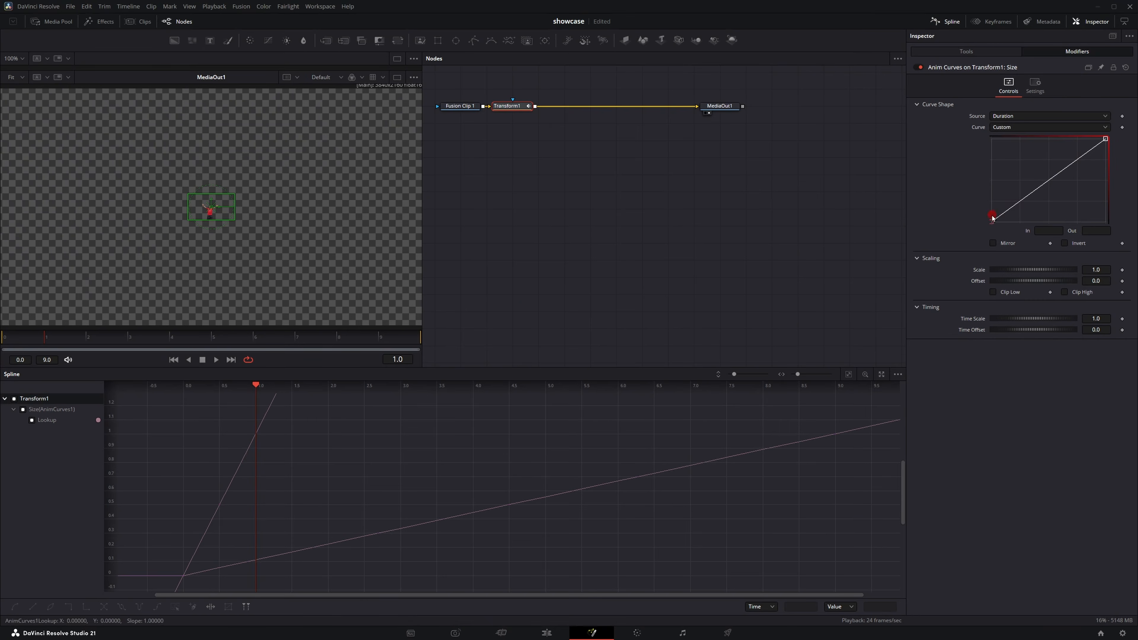
Step: Reshape the custom curve into an ease-out by adding a raised point and pulling the end handle
left_click(1030, 193)
left_click_drag(1031, 195, 1038, 157)
left_click(1106, 140)
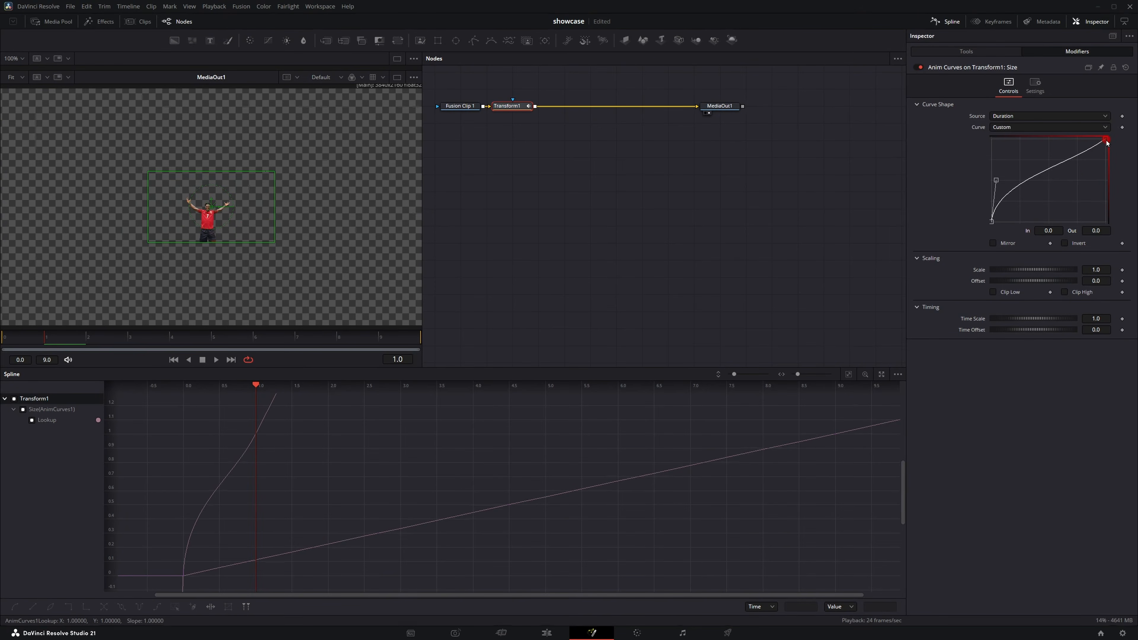
left_click_drag(1106, 142, 1035, 149)
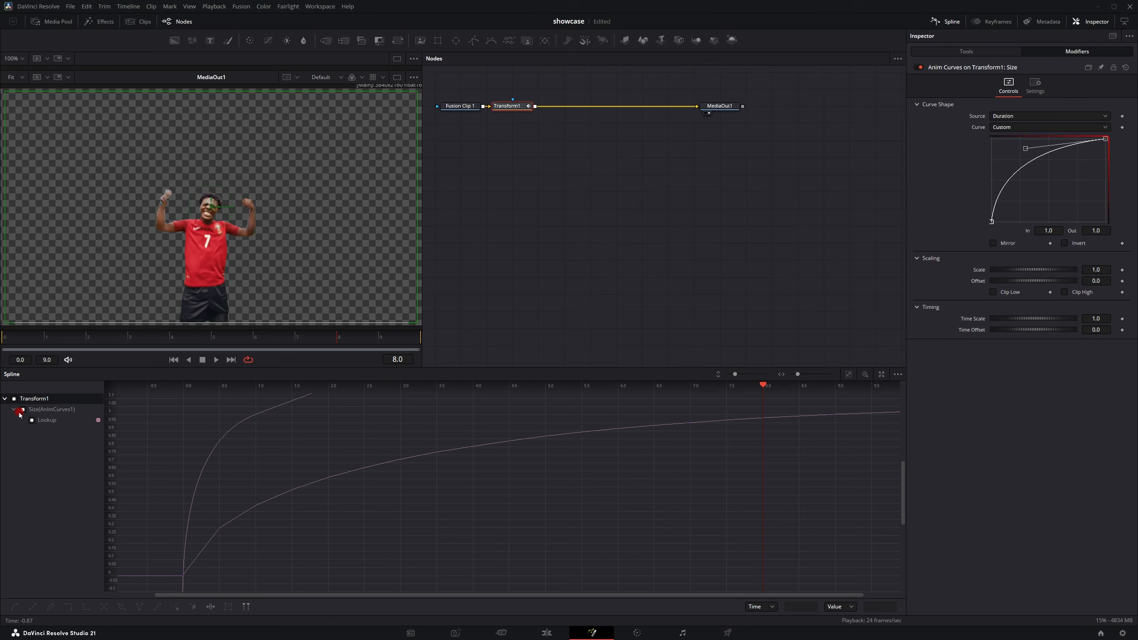
Step: Show the Transform curve in the spline editor and add an overshoot bounce near the curve's end
left_click(14, 399)
left_click(15, 399)
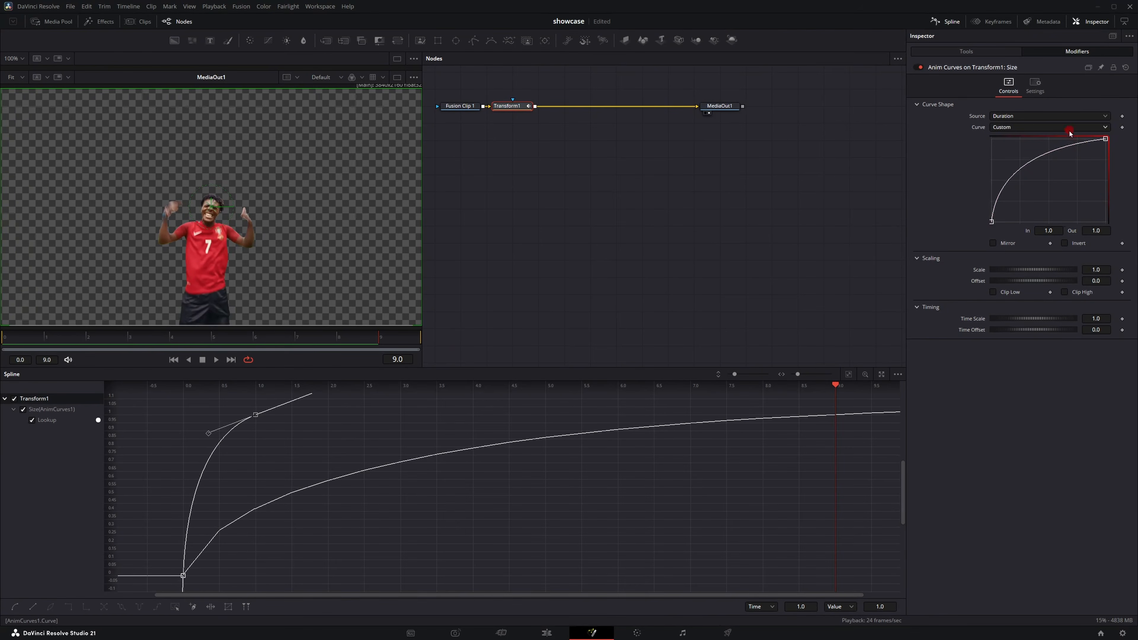
left_click(1067, 146)
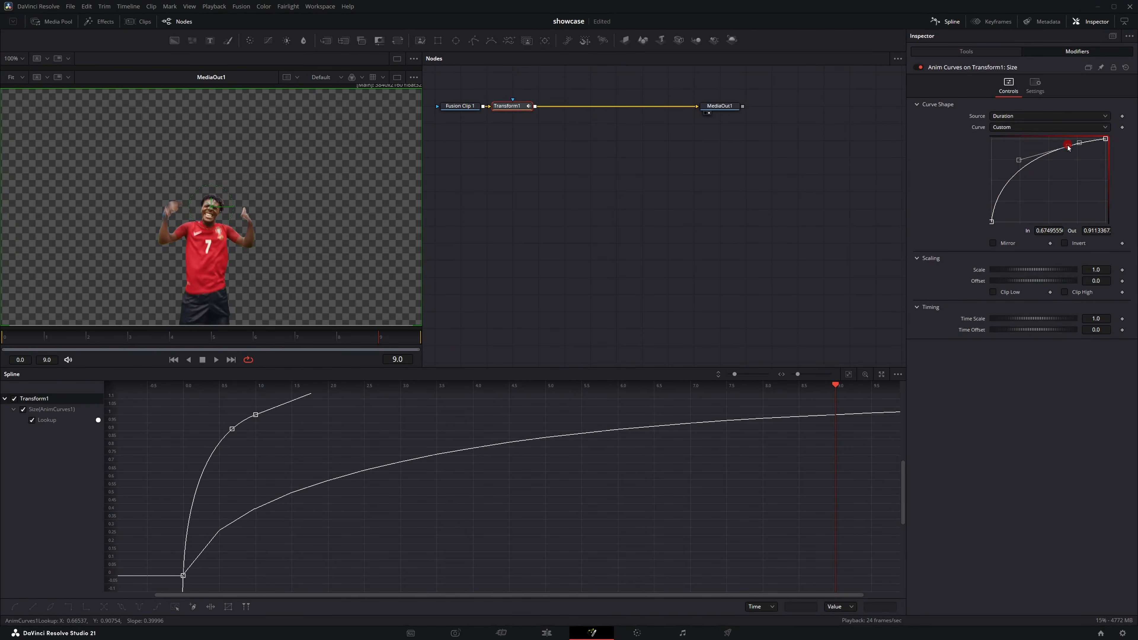
left_click_drag(1079, 144, 1076, 160)
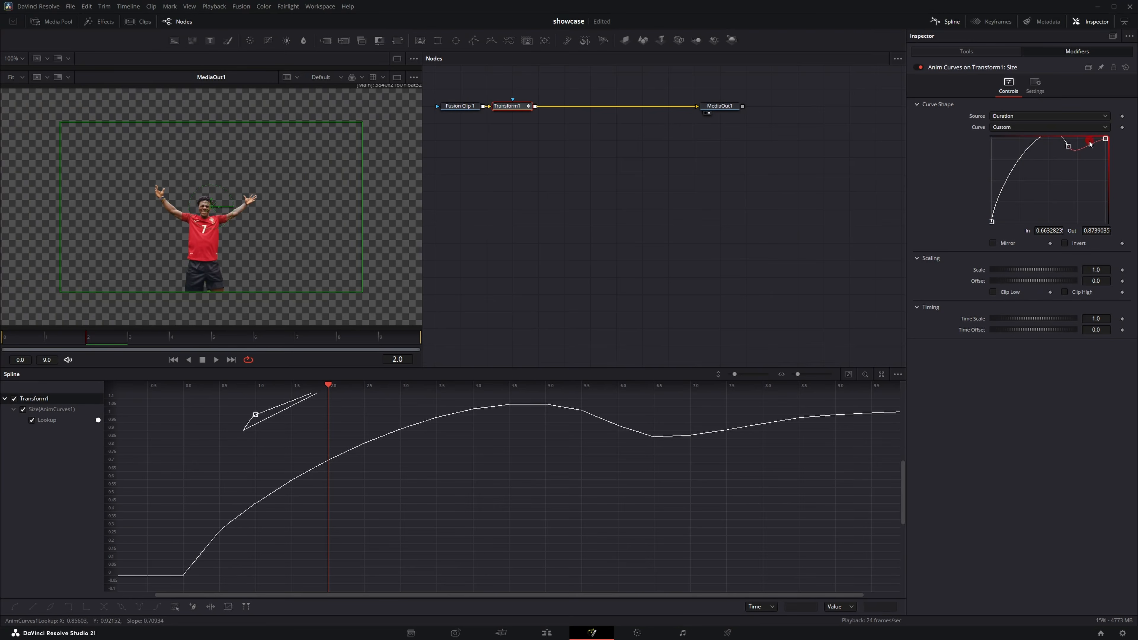
left_click_drag(1088, 149, 1079, 159)
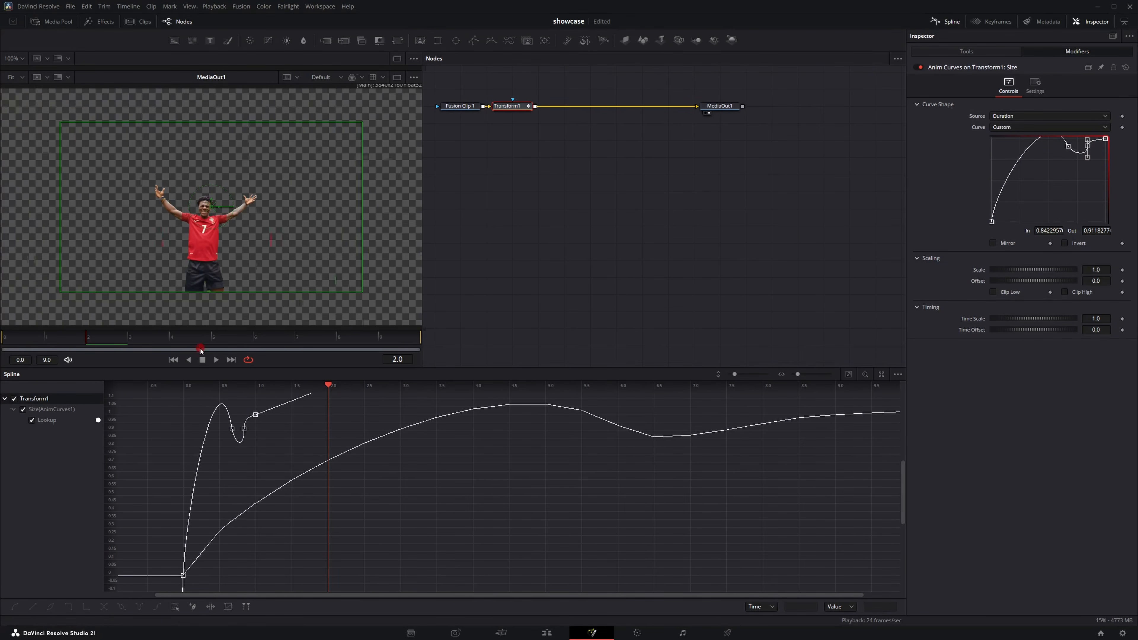
Step: Enable Motion Blur in the Transform's settings with quality 10
left_click(994, 54)
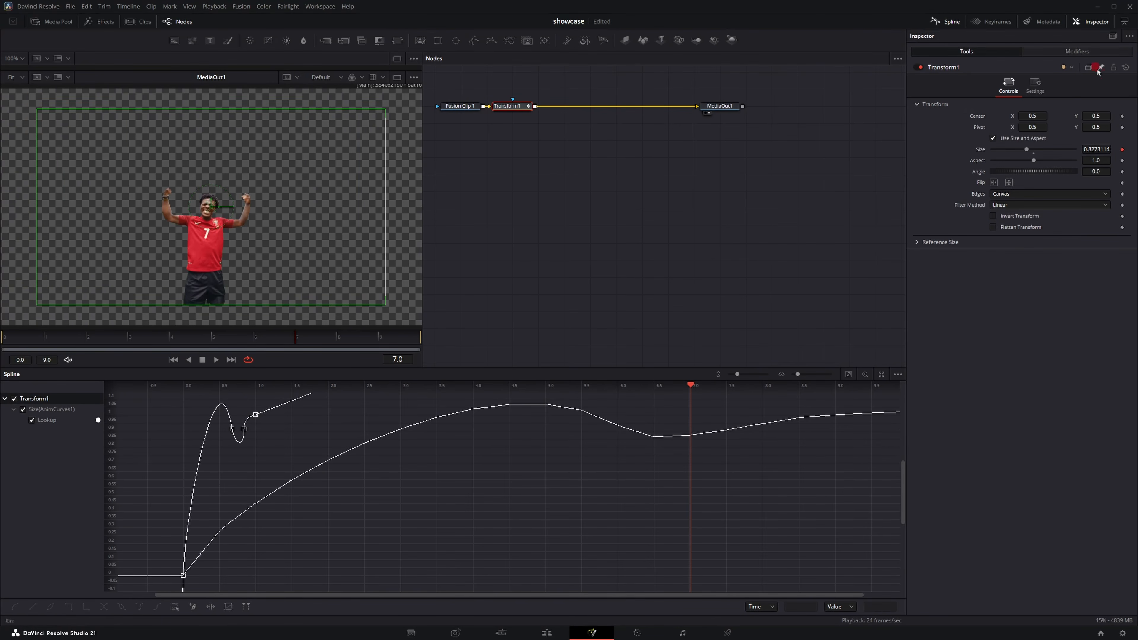
left_click(1034, 84)
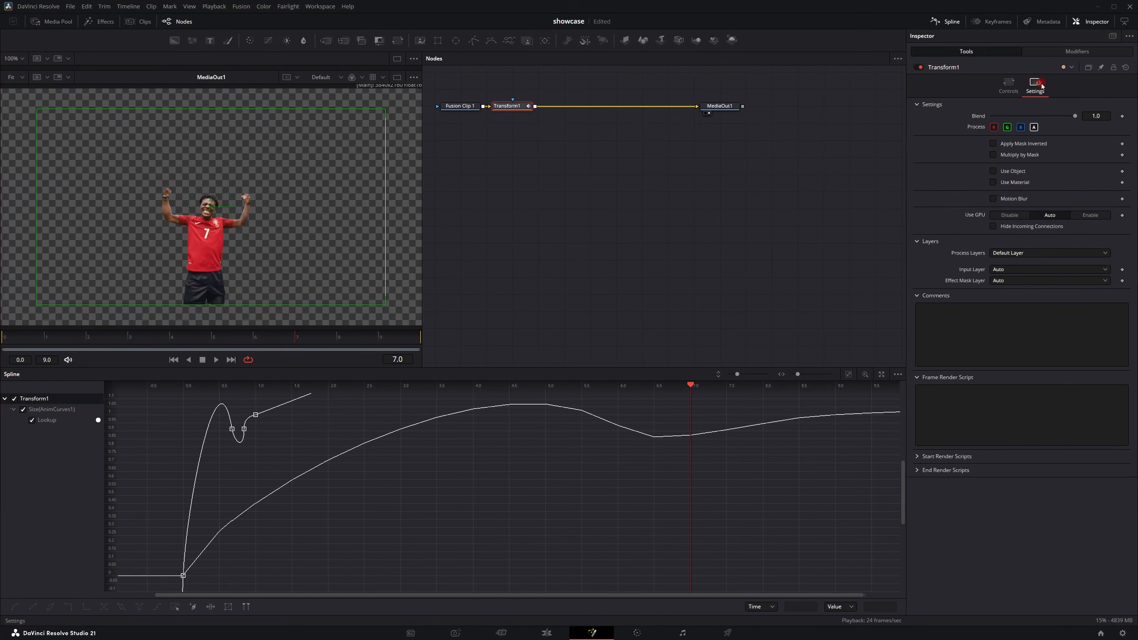
left_click(992, 198)
left_click_drag(1011, 211, 1075, 209)
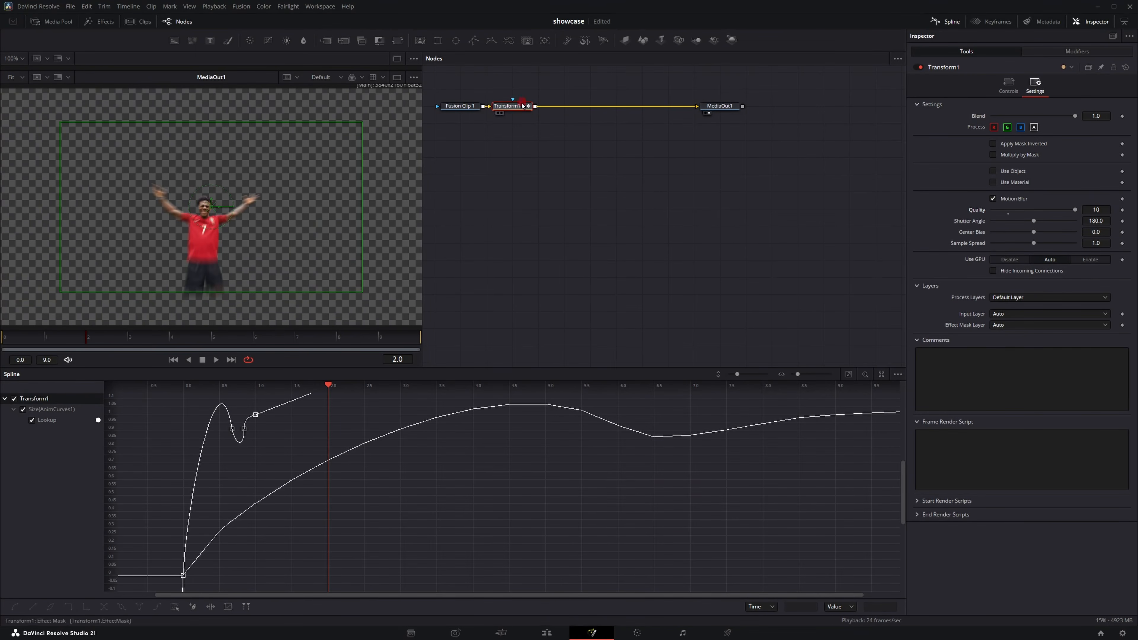
Step: Insert a Directional Blur node after the Transform
key("shift+space")
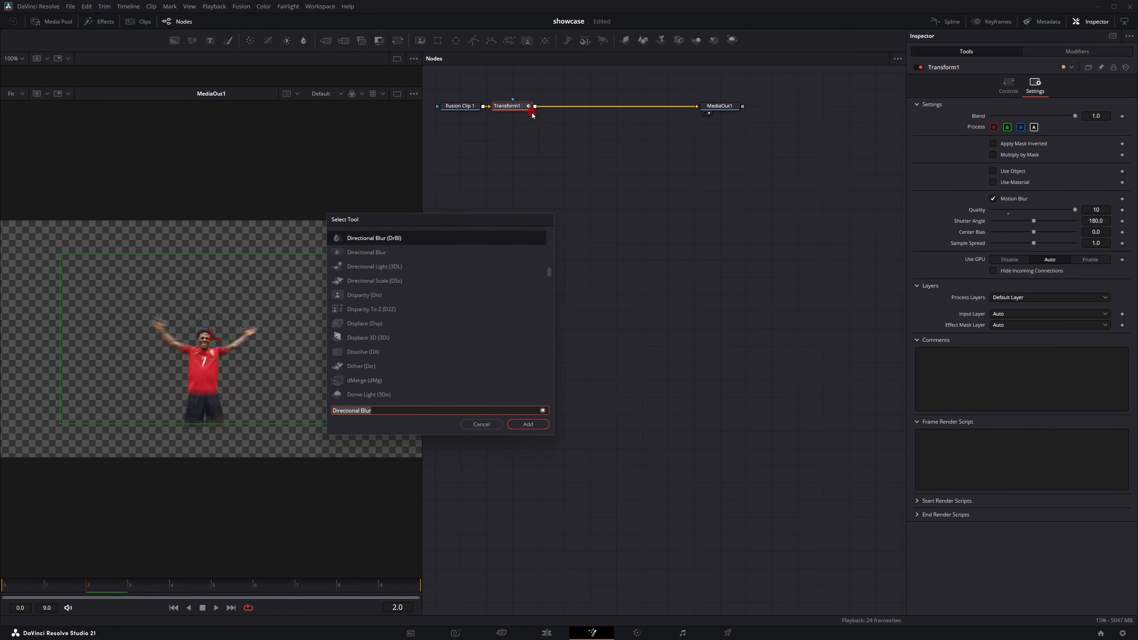
type("dir")
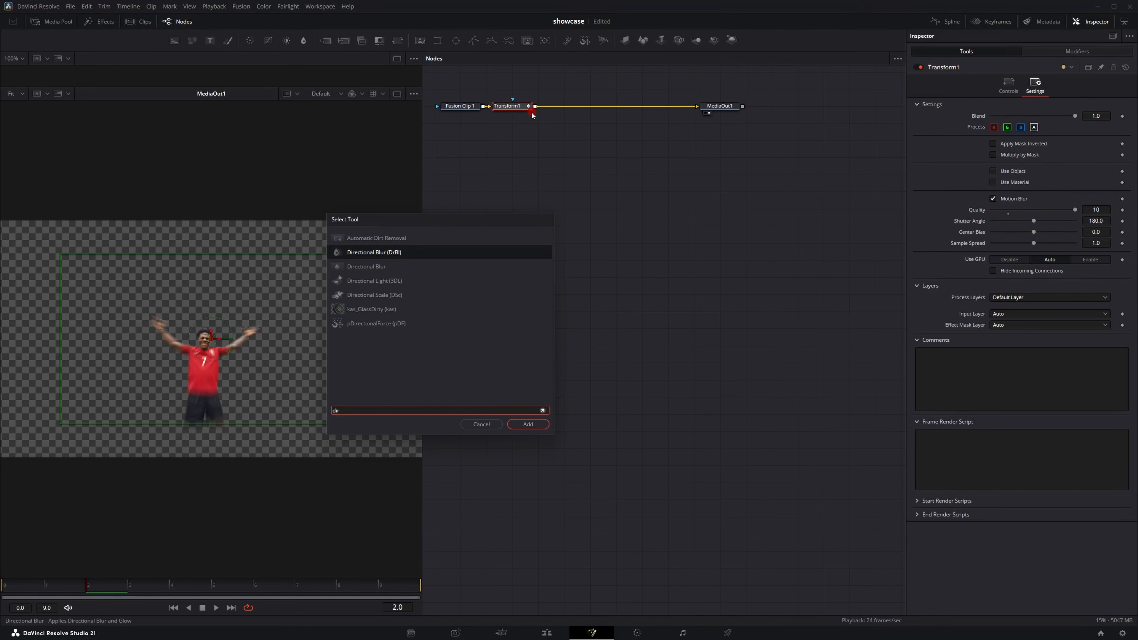
key("Return")
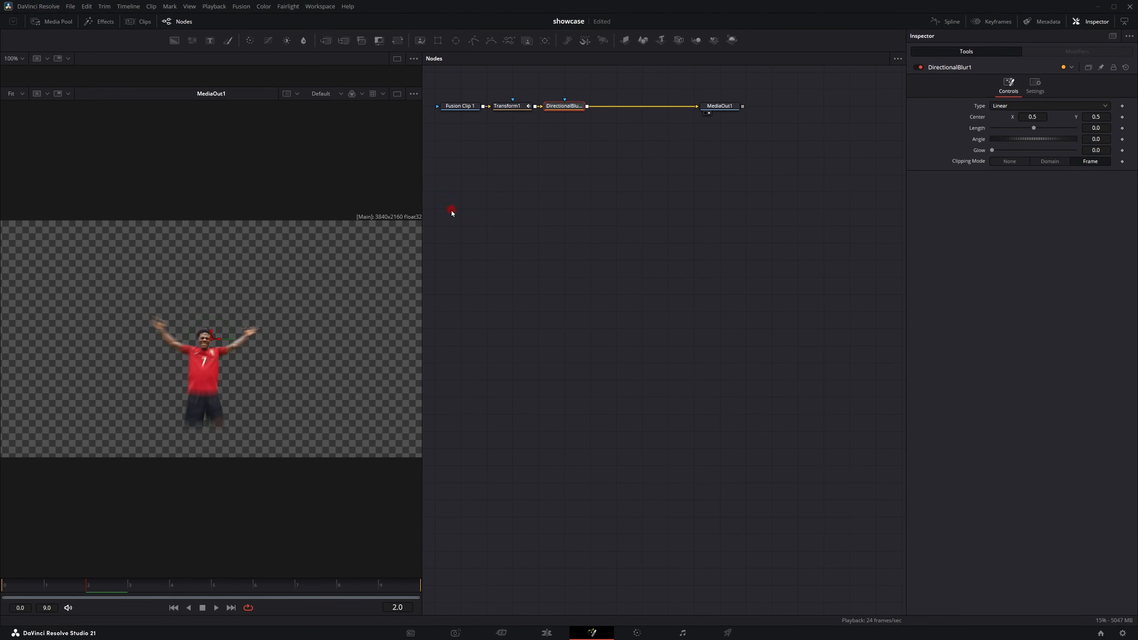
Step: Attach a modifier to the Directional Blur's Length
right_click(979, 129)
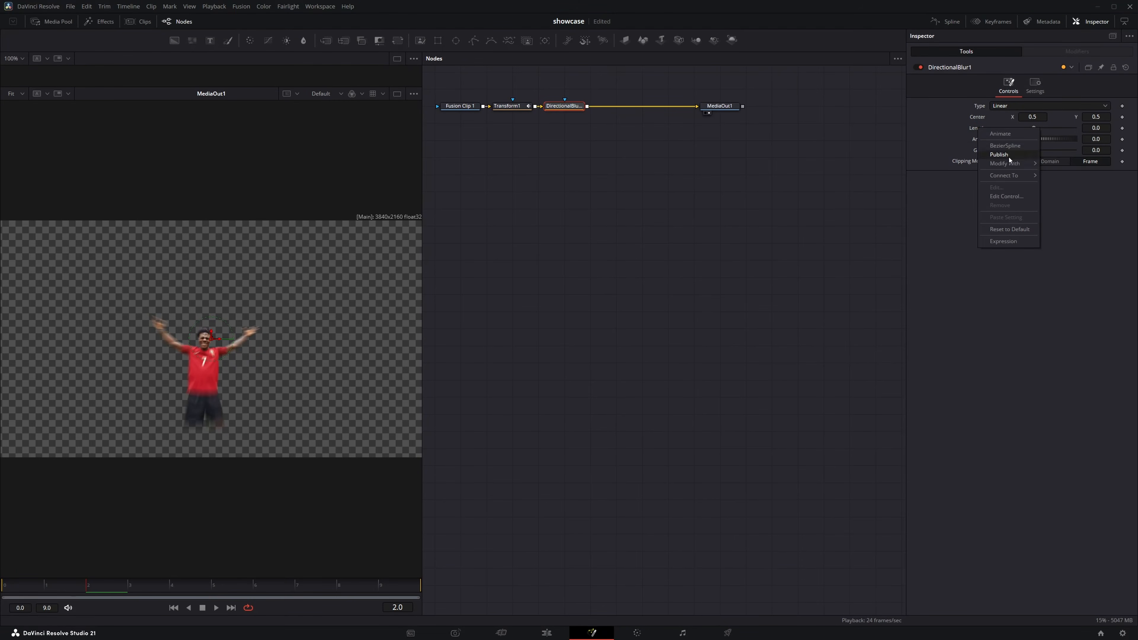
mouse_move(1011, 165)
left_click(1067, 163)
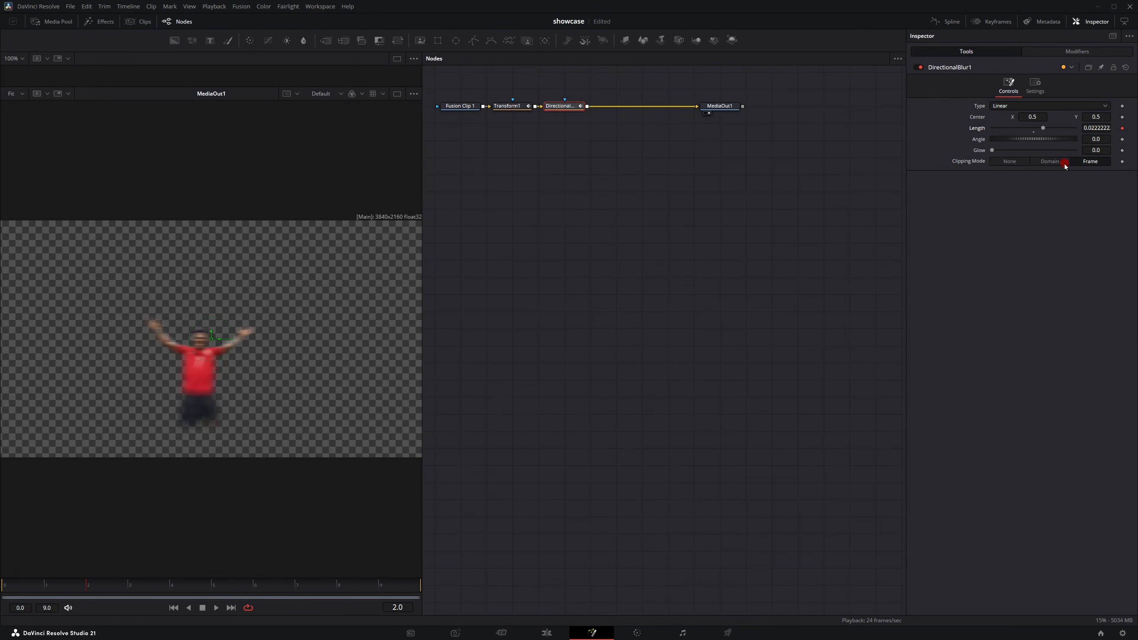
Step: Open the Length modifier's settings and set its source to Duration and its curve to Custom
left_click(1069, 53)
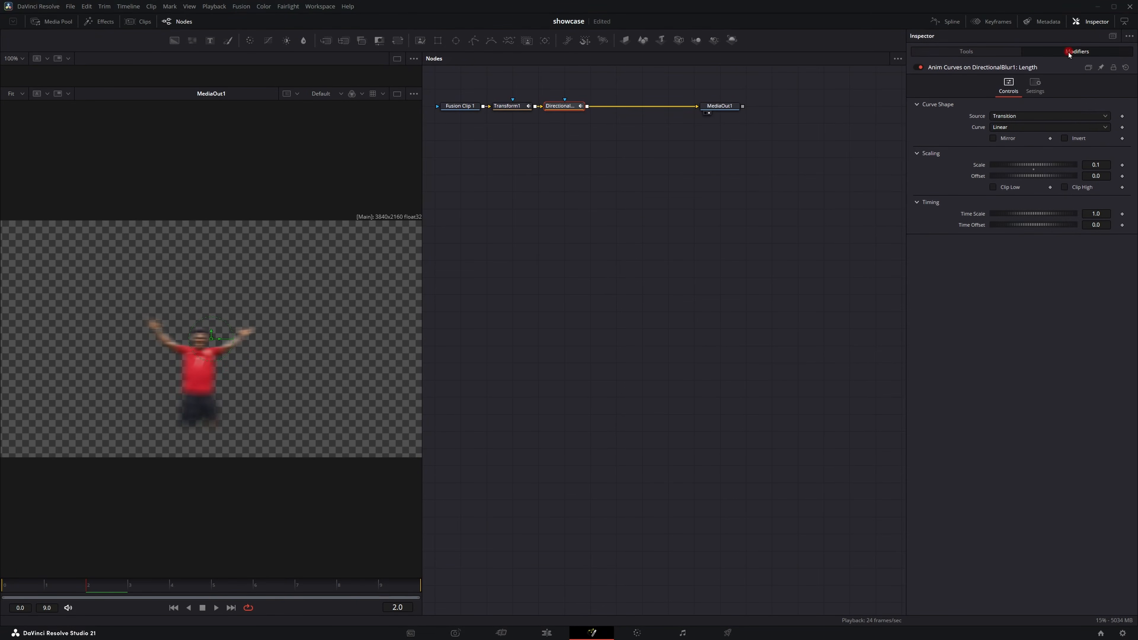
left_click(1075, 116)
left_click(1031, 128)
left_click(1030, 127)
left_click(1008, 159)
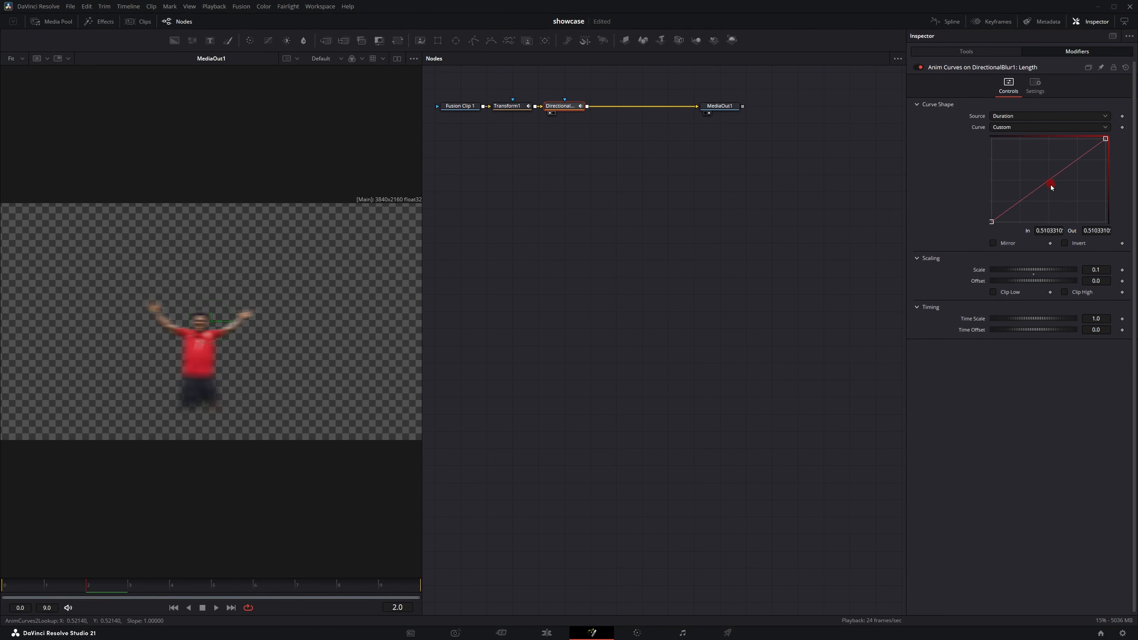
Step: Reshape the custom curve into a peak by adding a middle point and pulling the end point down
left_click(1050, 181)
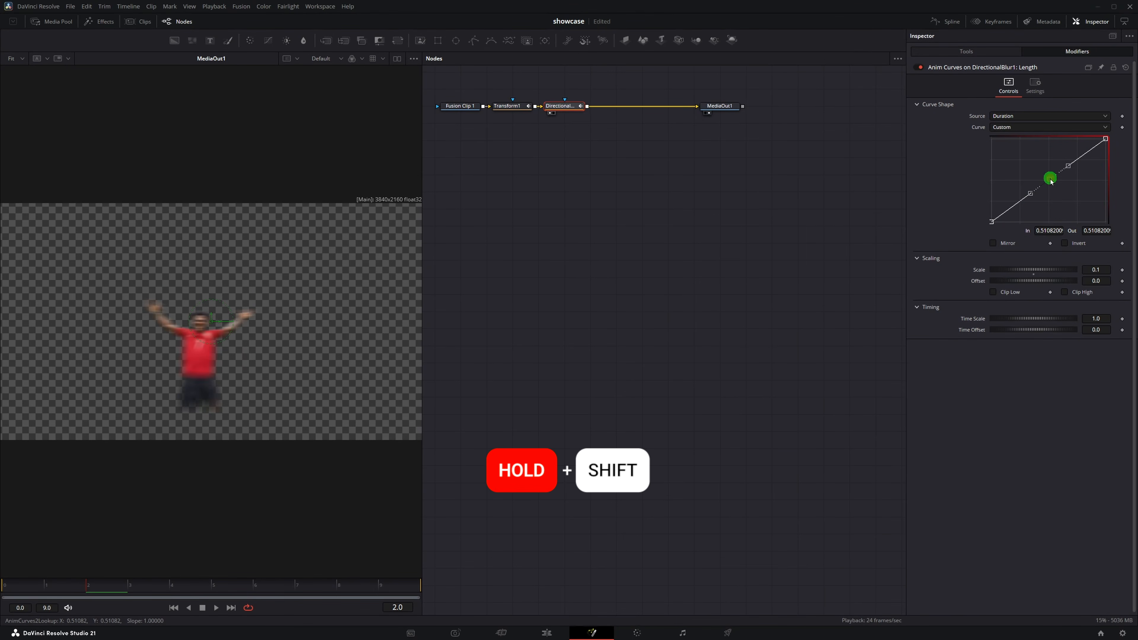
mouse_move(1049, 179)
left_mouse_down()
mouse_move(1053, 146)
mouse_move(1009, 167)
mouse_move(1033, 146)
mouse_move(1036, 222)
mouse_move(1041, 170)
mouse_move(1058, 181)
mouse_move(1101, 162)
mouse_move(1106, 221)
left_mouse_up()
left_click_drag(1079, 154, 1014, 141)
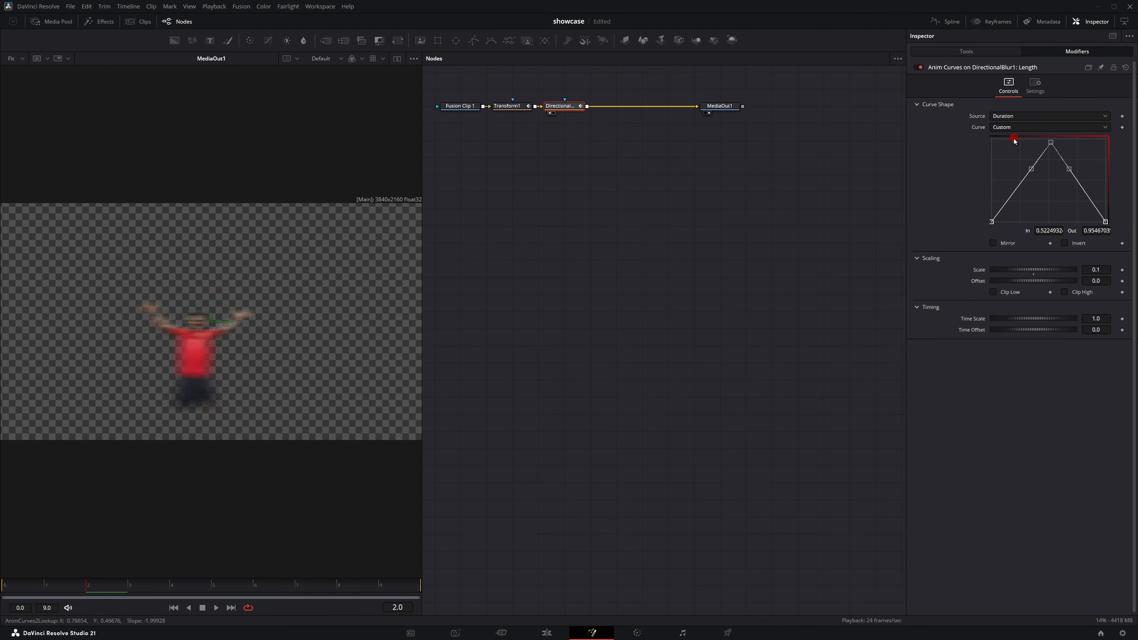
Step: Smooth the curve points and adjust the start and end handles into an eased bell shape
key("s")
left_click(990, 222)
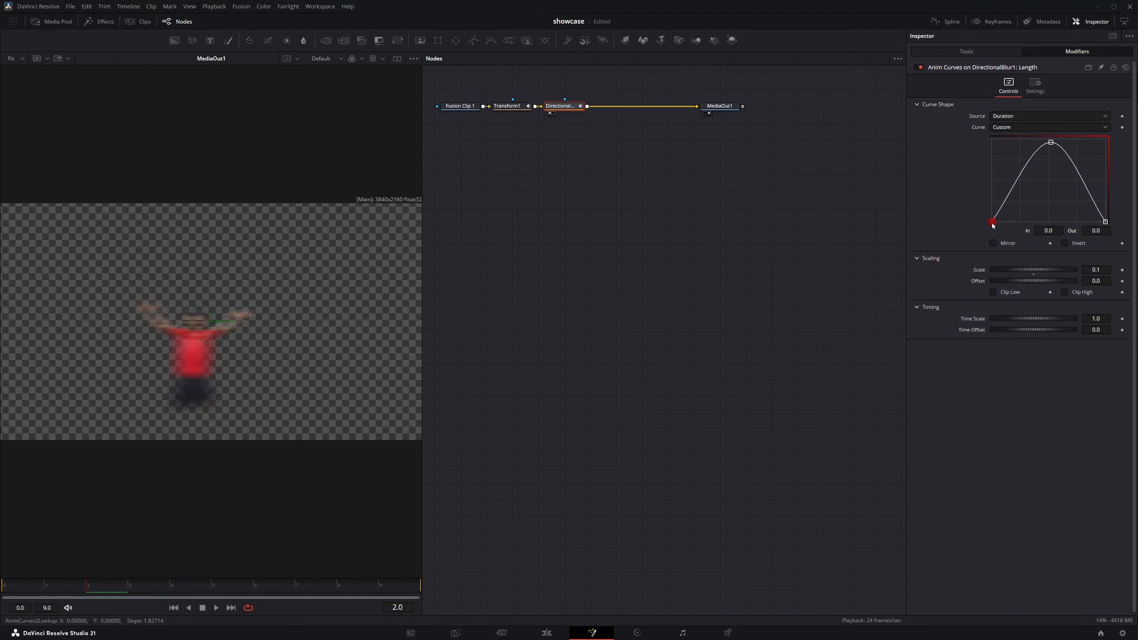
left_click_drag(992, 226, 1034, 224)
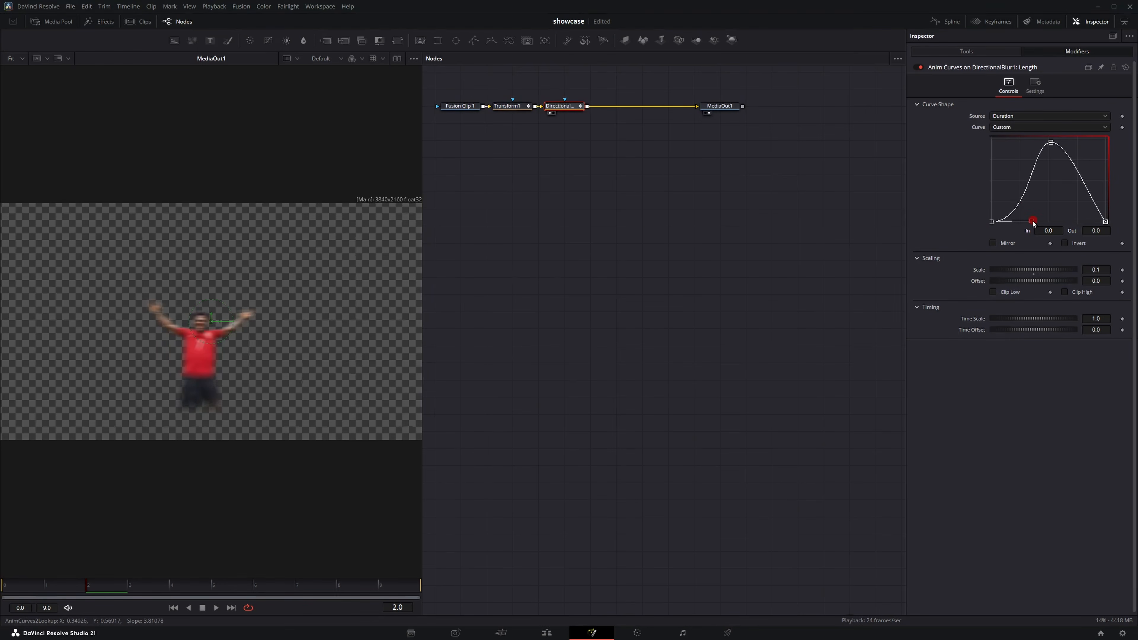
left_click(1105, 220)
left_click_drag(1086, 191, 1058, 226)
Step: Set the modifier's Scale to about 0.34 and play the composition from the start to preview it
left_click_drag(1097, 269, 632, 259)
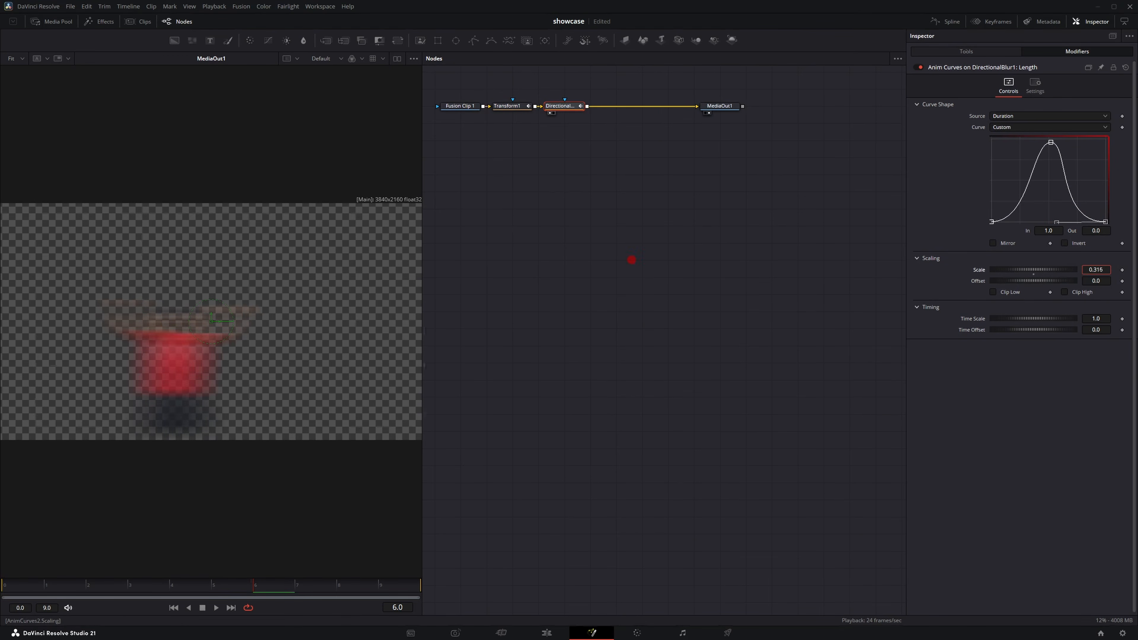
left_click(235, 587)
left_click(35, 581)
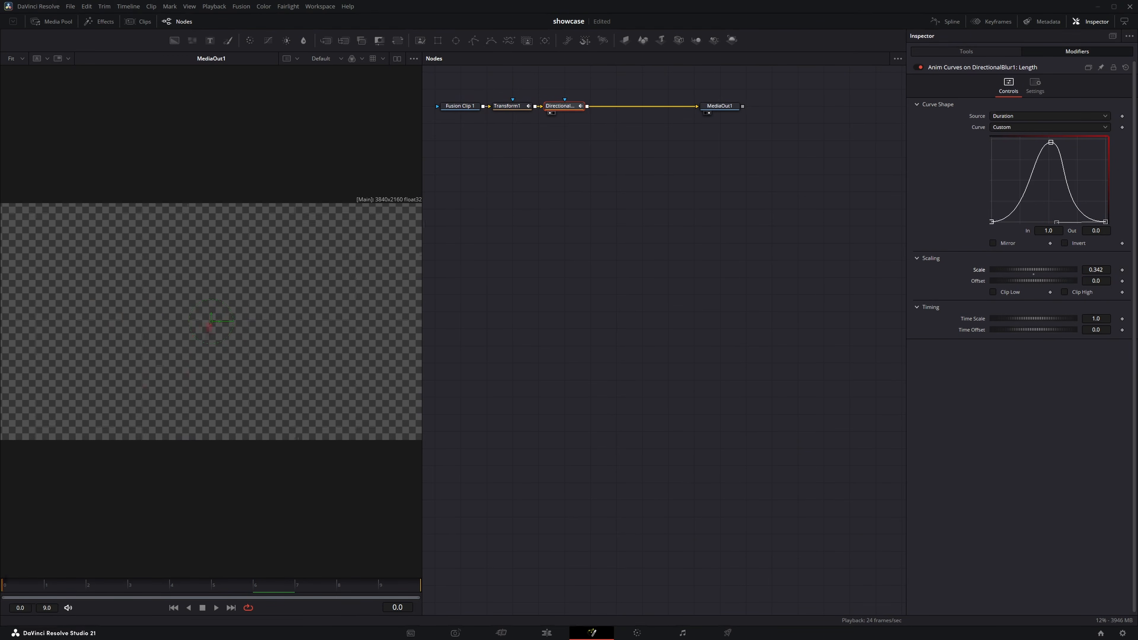
key("space")
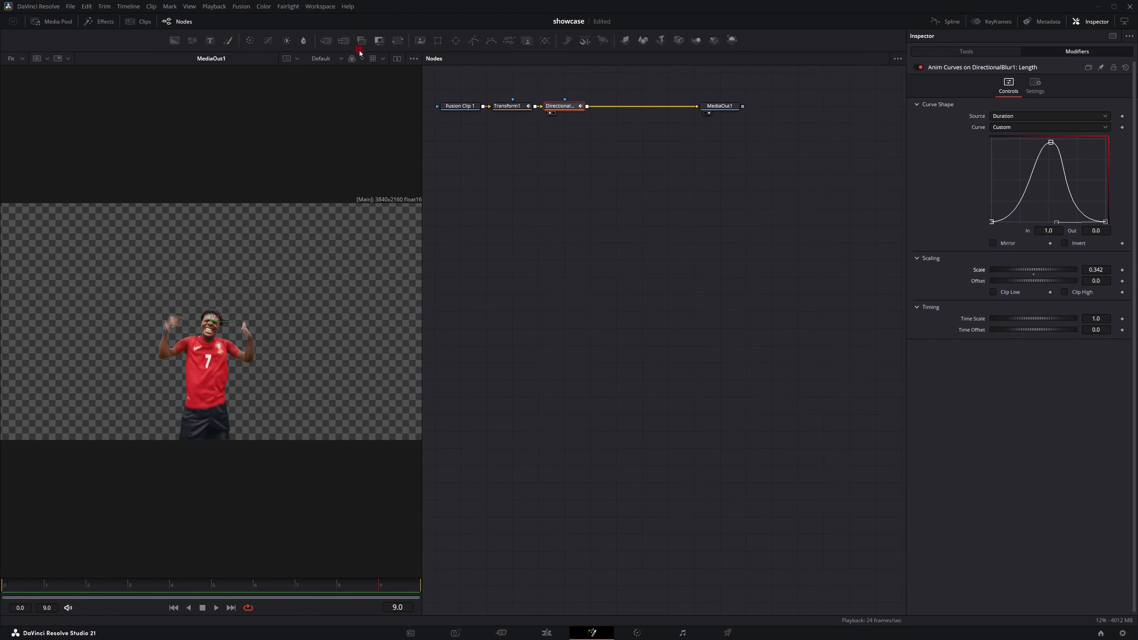
Step: Insert a Brightness Contrast node after the Directional Blur and attach an Anim Curves modifier to its Gain
left_click_drag(325, 40, 647, 105)
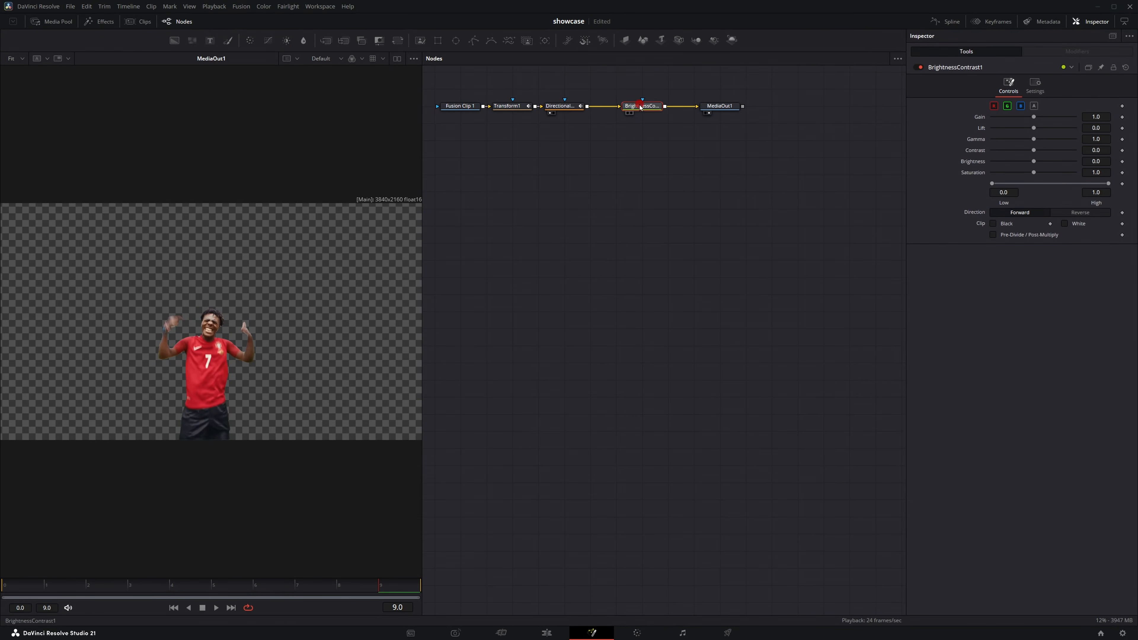
right_click(980, 118)
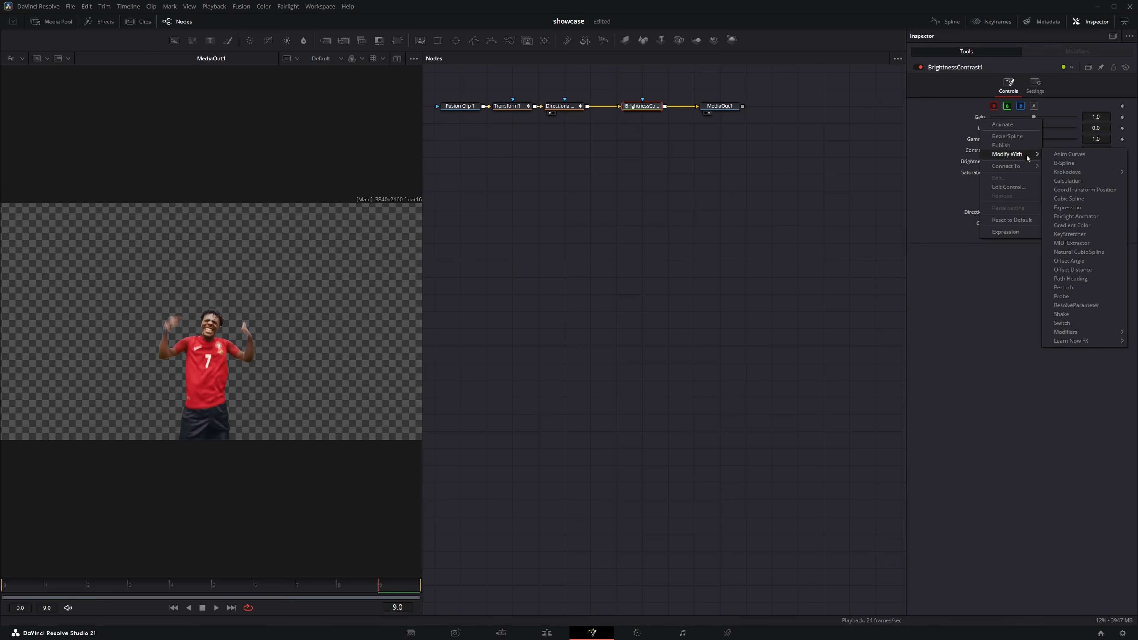
left_click(1055, 154)
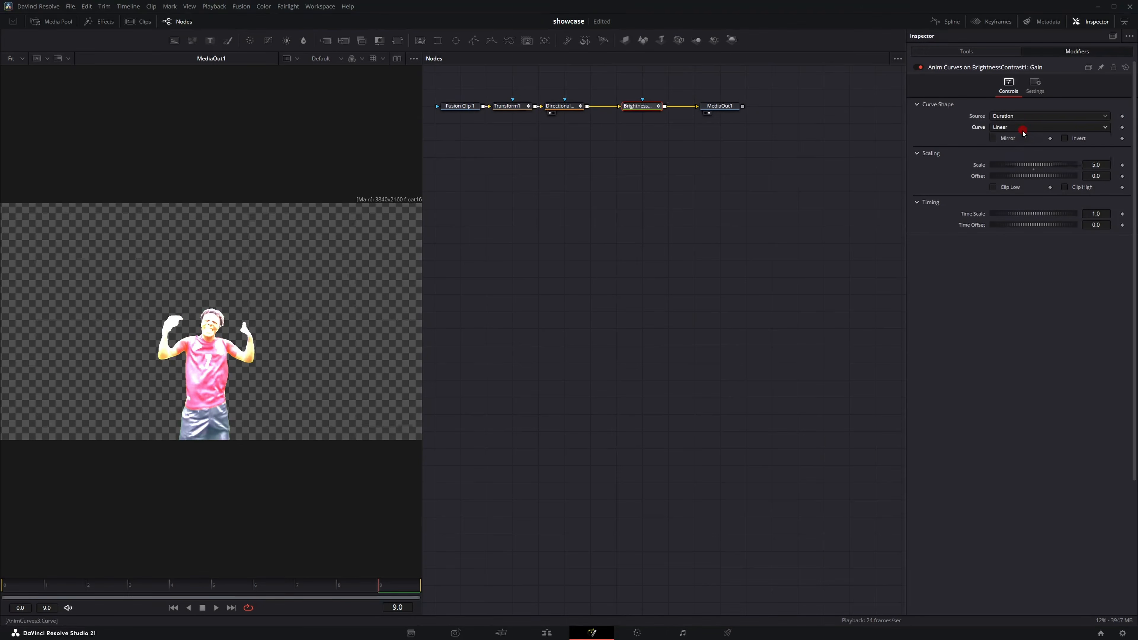
Step: Set the Gain modifier's curve to Easing and enable Mirror
left_click(1023, 130)
left_click(1022, 149)
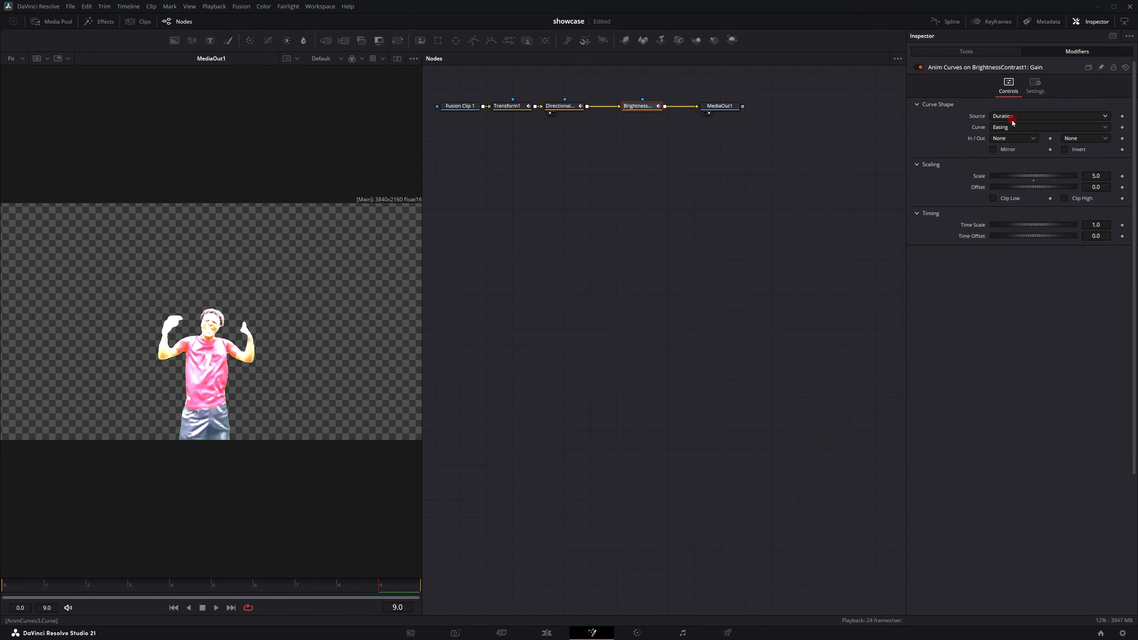
left_click(996, 151)
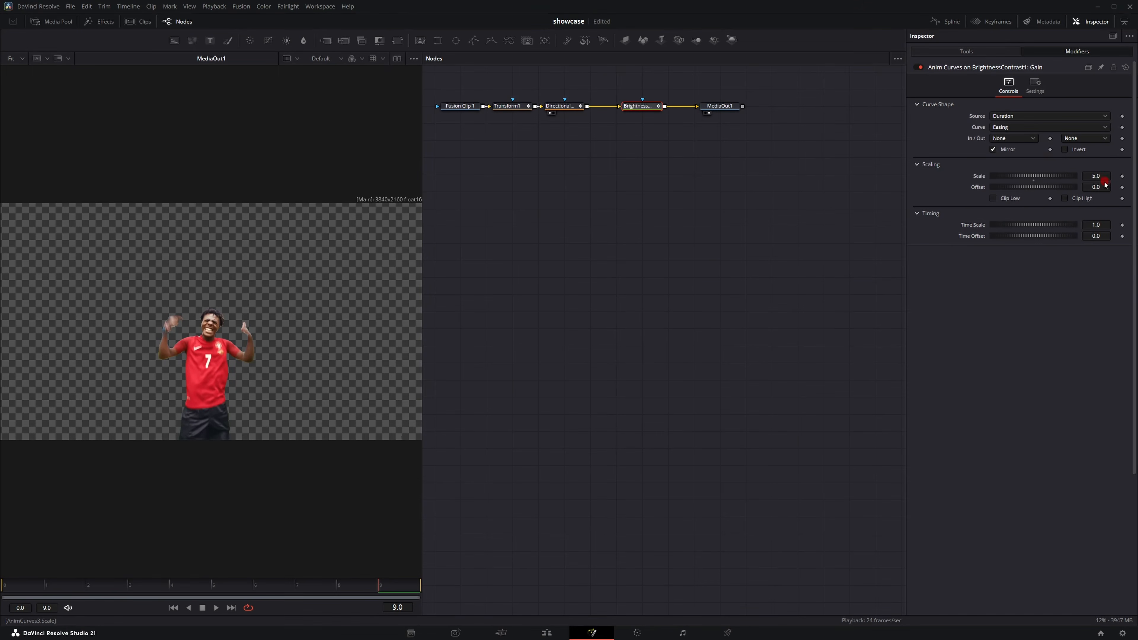
Step: Set the Gain modifier's Scale to 2 and Offset to 1
left_click(1098, 176)
type("2")
key("Tab")
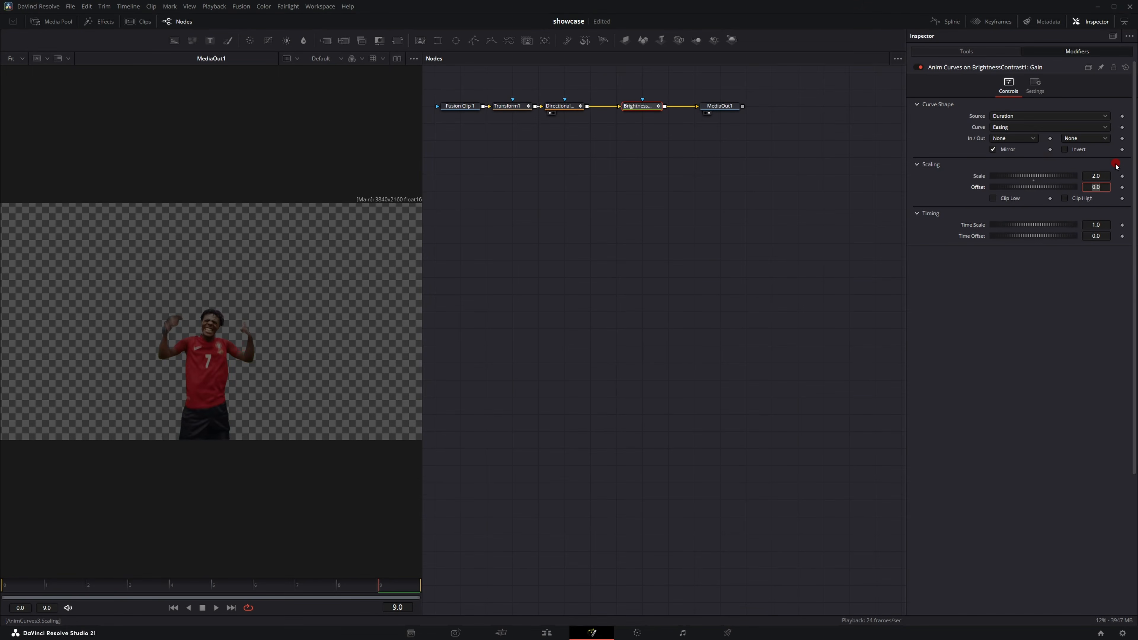
type("1")
key("Return")
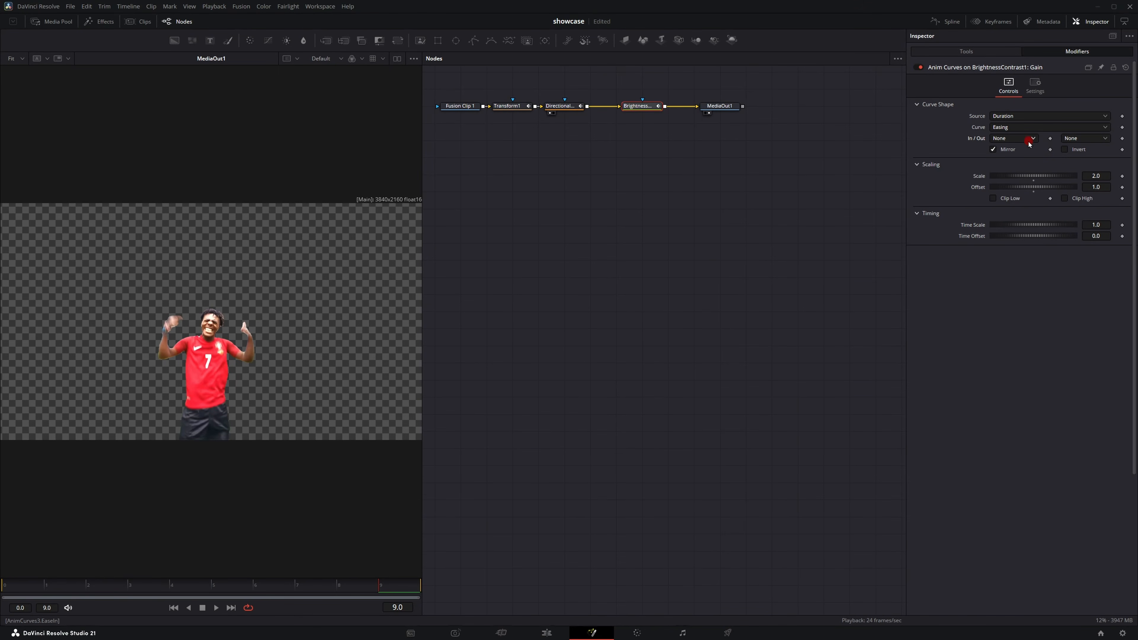
Step: Pick easing types for both the In and Out sides of the Gain curve
left_click(1029, 142)
left_click(1024, 155)
left_click(1086, 138)
left_click(1094, 152)
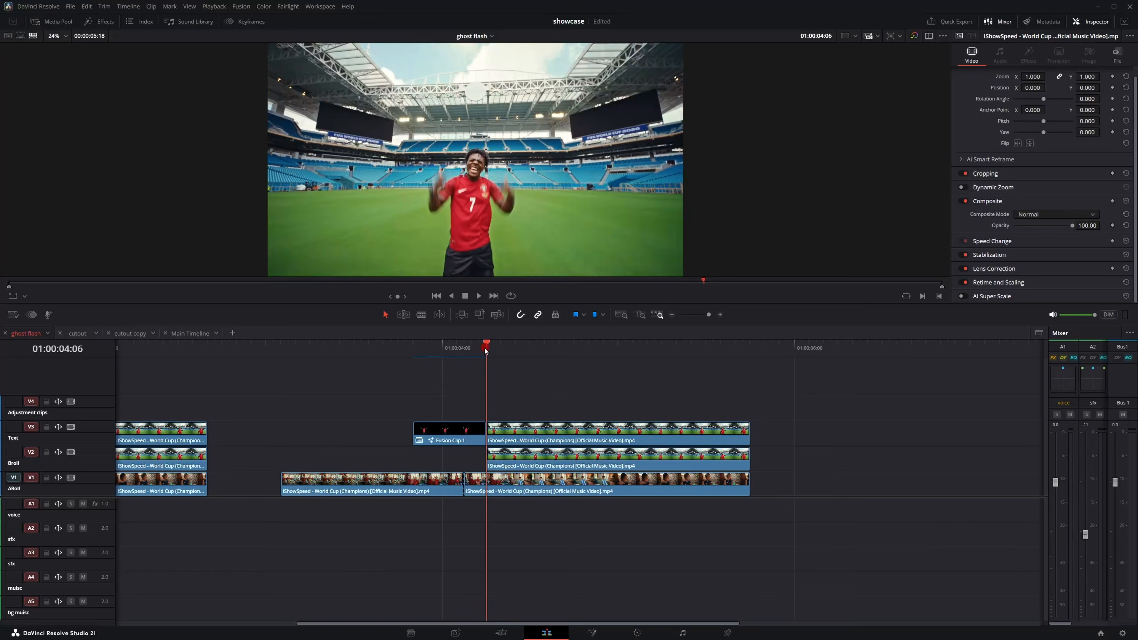
Step: Split the Fusion clip on the timeline at about 01:00:04:03
left_click(476, 354)
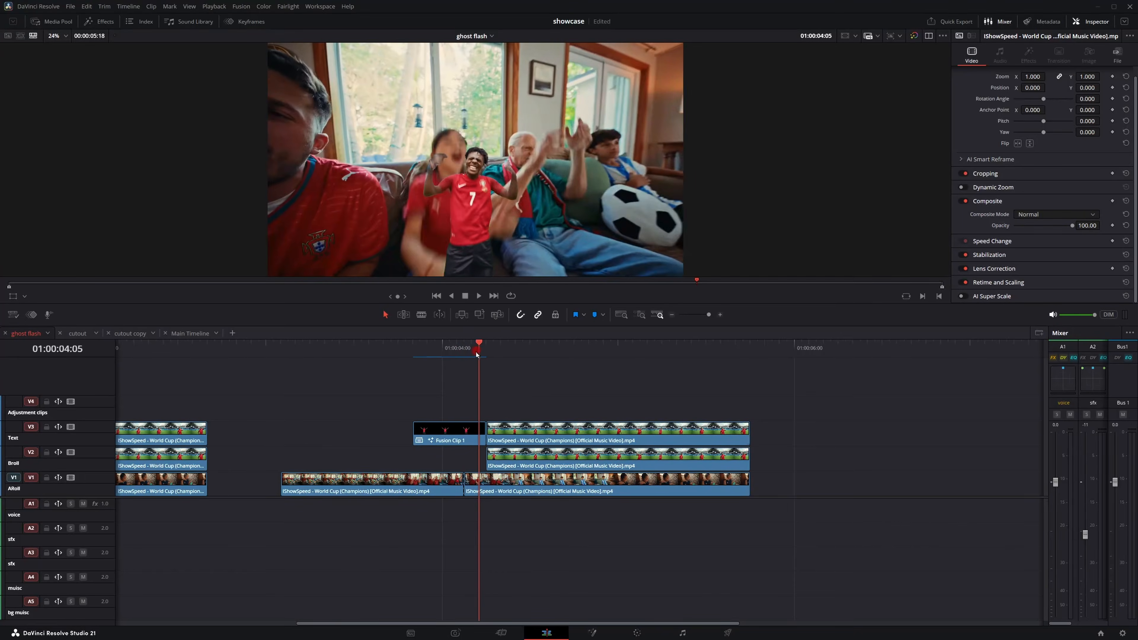
left_click_drag(476, 354, 467, 357)
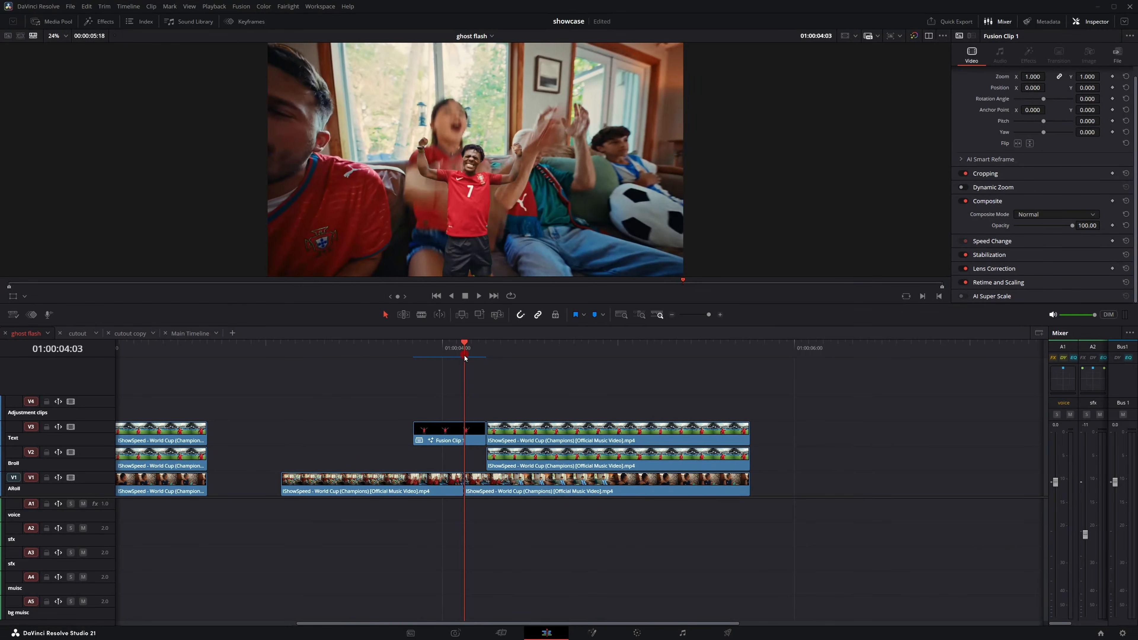
left_click(466, 440)
key("ctrl+b")
Step: Try applying the Shake 2 effect to the first Fusion clip segment, then remove it
left_click(99, 21)
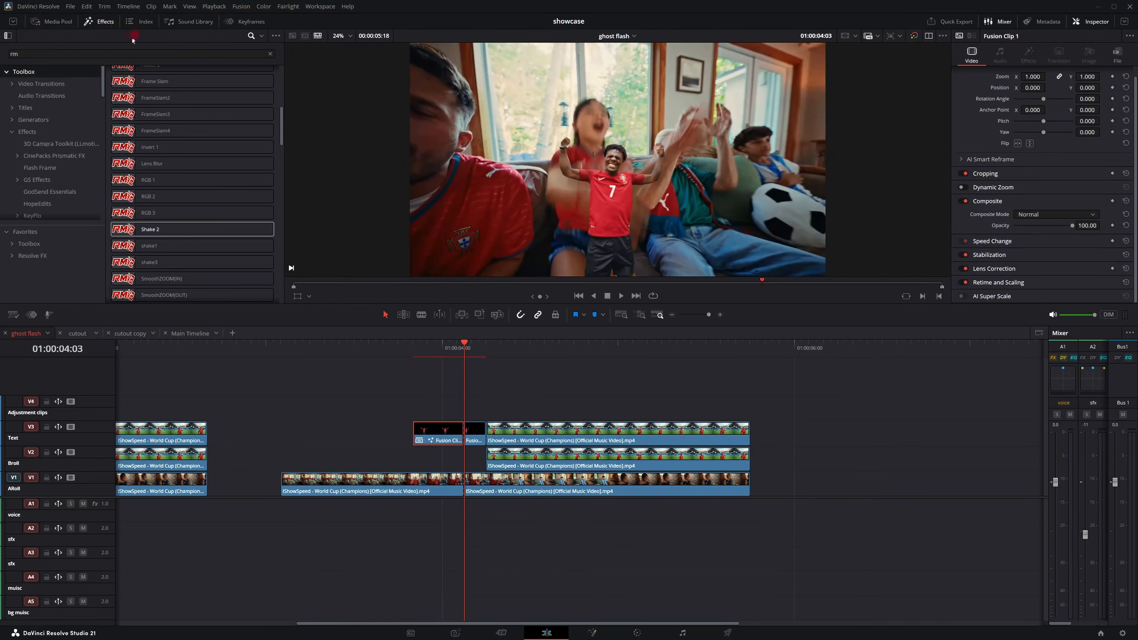
scroll(162, 152, "down", 3)
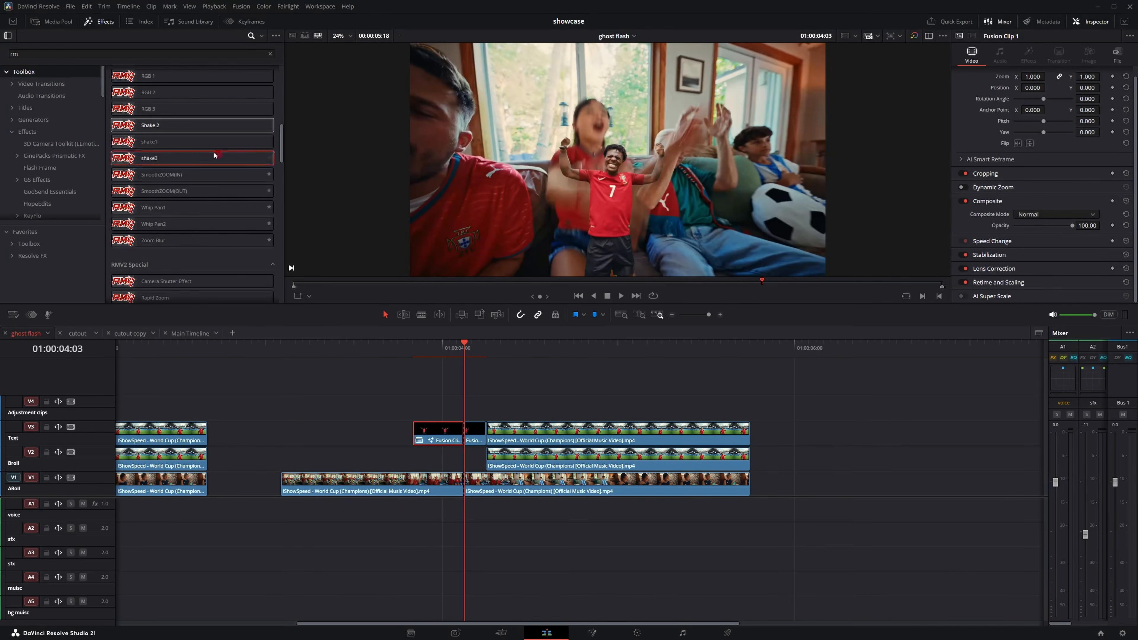
left_click_drag(159, 125, 420, 433)
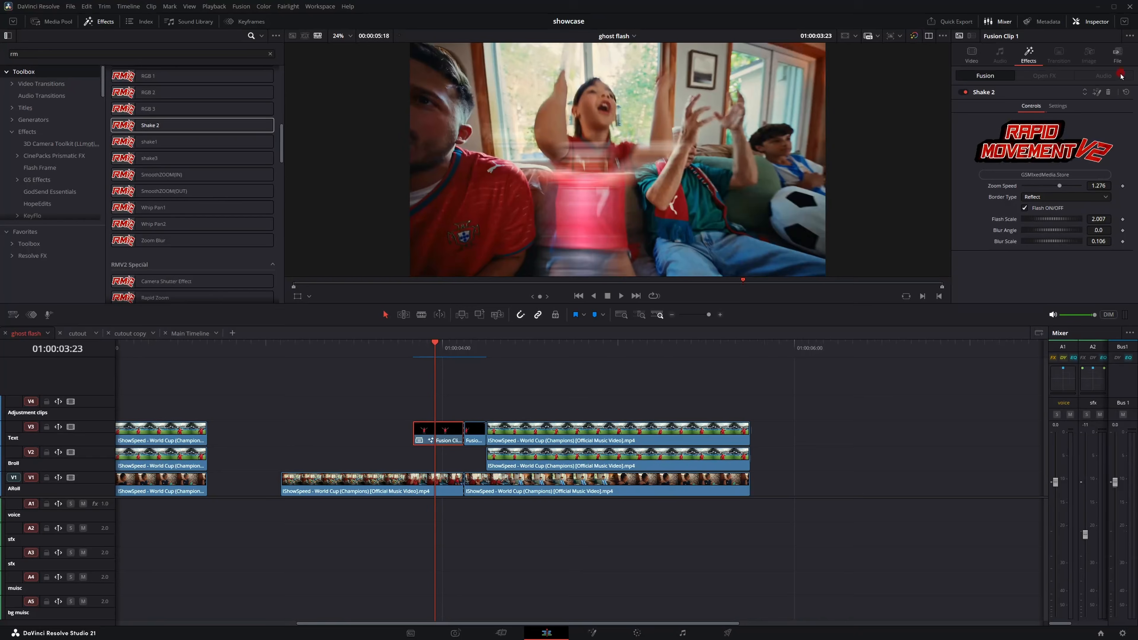
left_click(1109, 94)
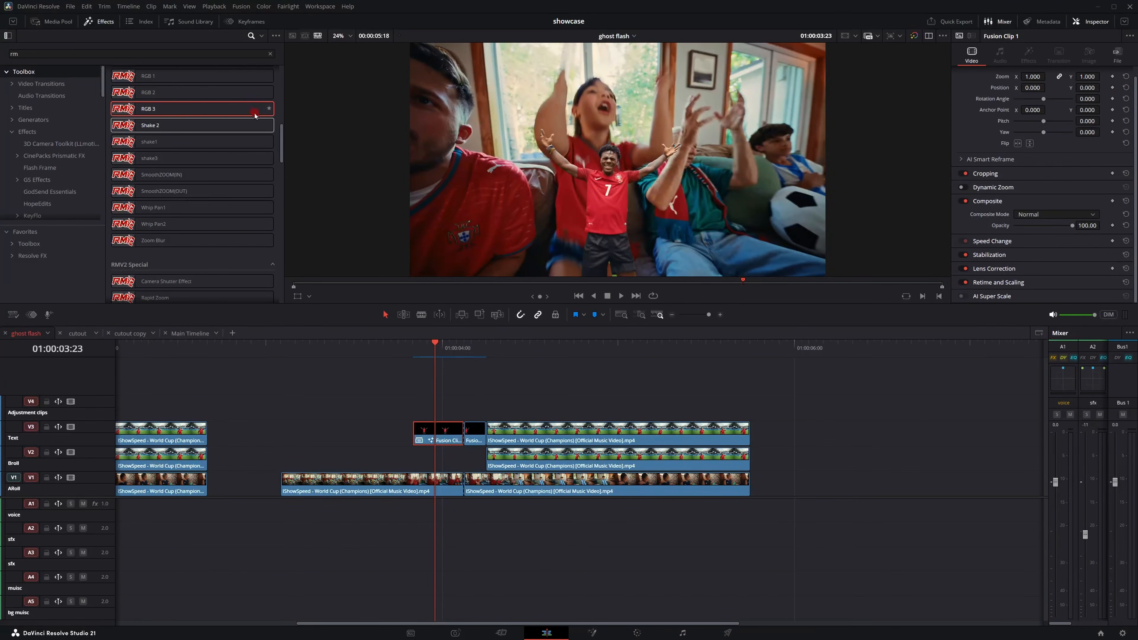
Step: Apply the Whip Pan1 effect to the first Fusion clip segment with Blur Angle 7.7 and Blur Scale about 1.56
scroll(232, 135, "down", 2)
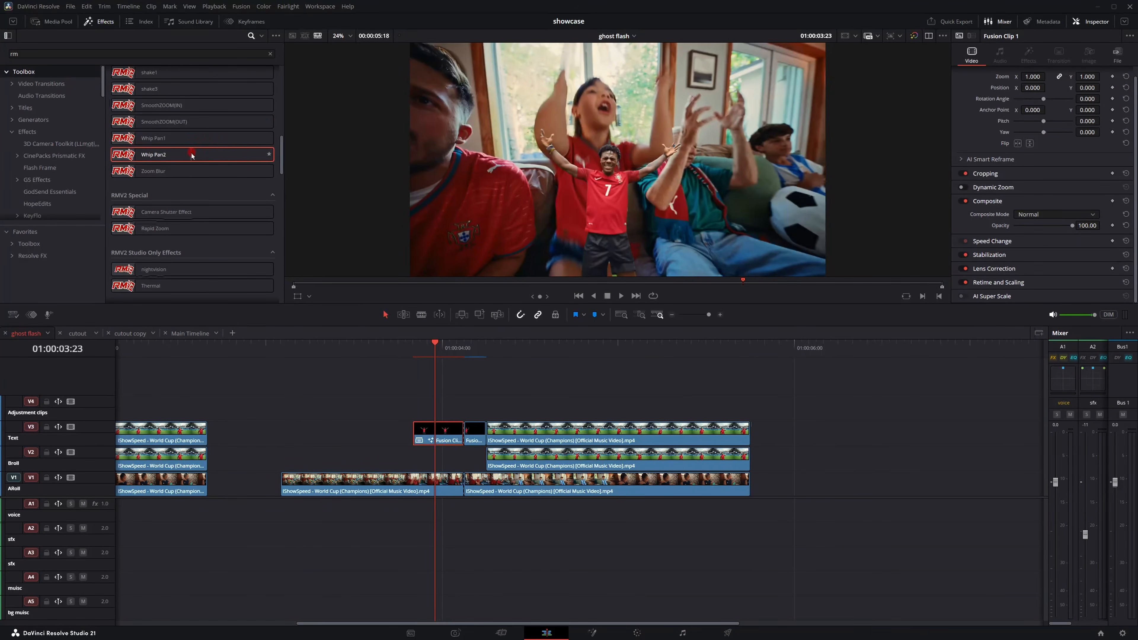
left_click_drag(157, 140, 437, 432)
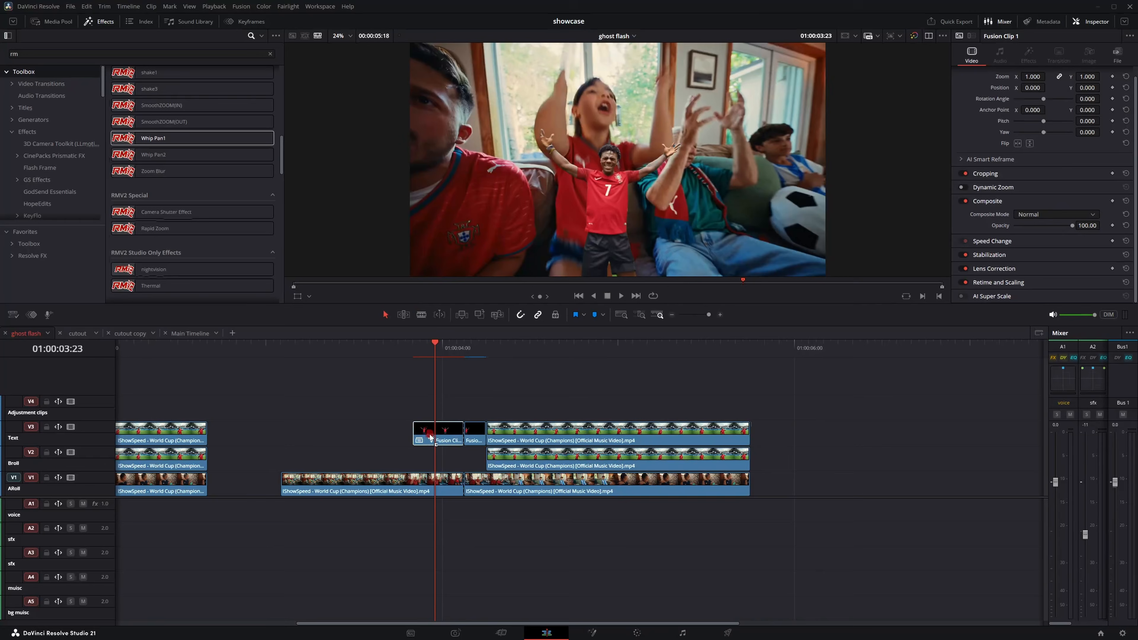
mouse_move(434, 354)
left_mouse_down()
mouse_move(417, 354)
mouse_move(451, 361)
mouse_move(434, 359)
left_mouse_up()
left_click_drag(1098, 187, 1122, 186)
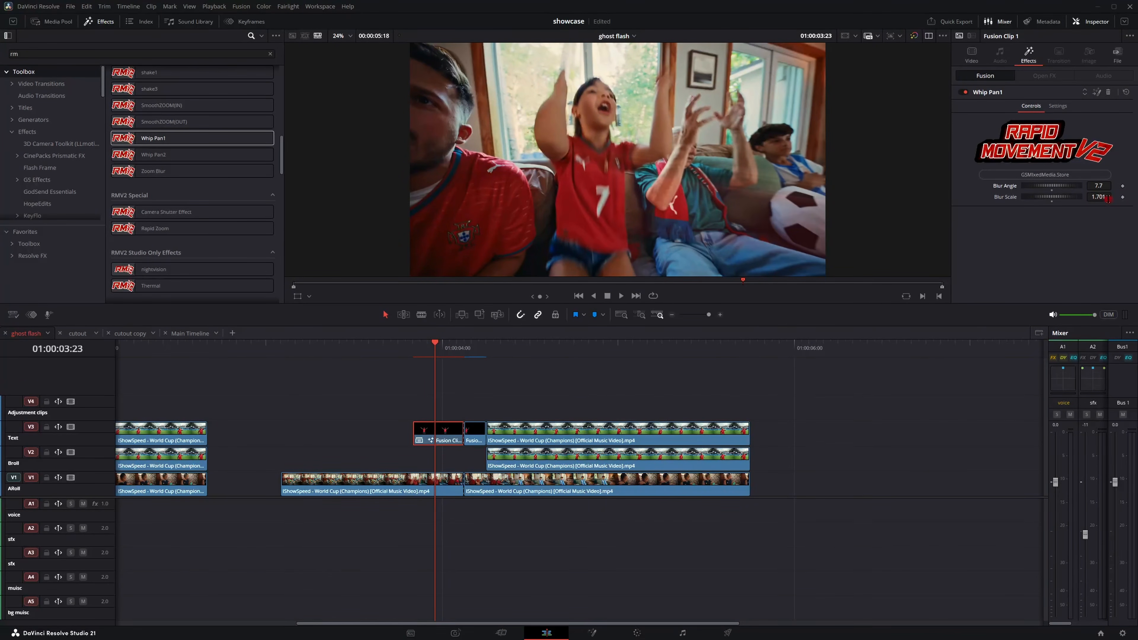
left_click_drag(1108, 199, 1102, 200)
Step: Play back the cut around the Fusion clip to preview the whip pan
left_click(398, 349)
key("space")
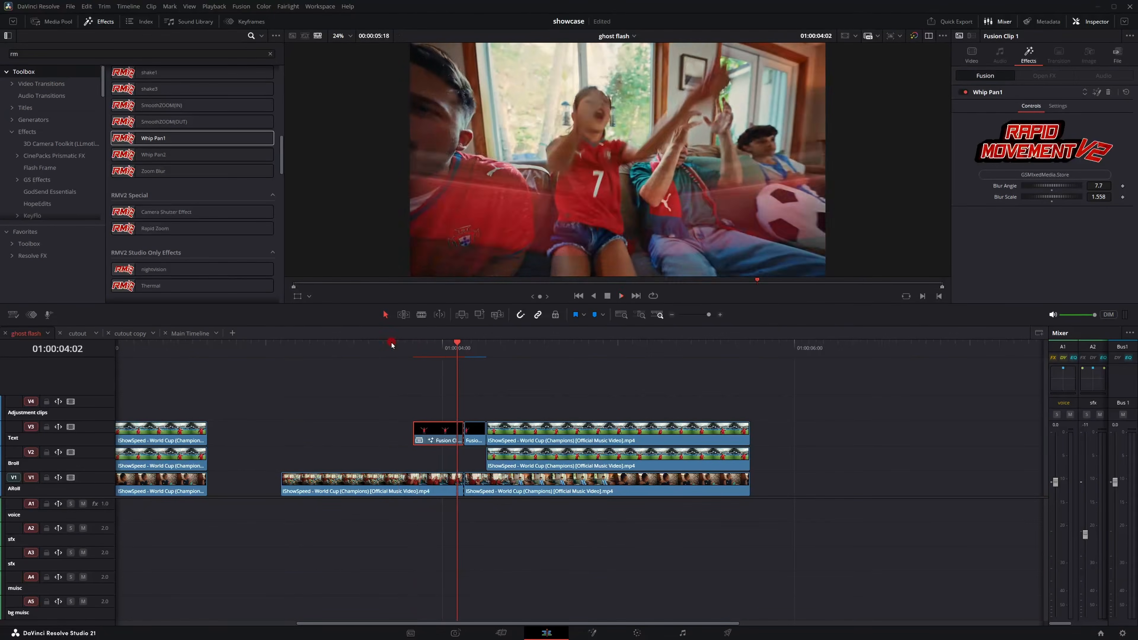
left_click(391, 347)
left_click(398, 349)
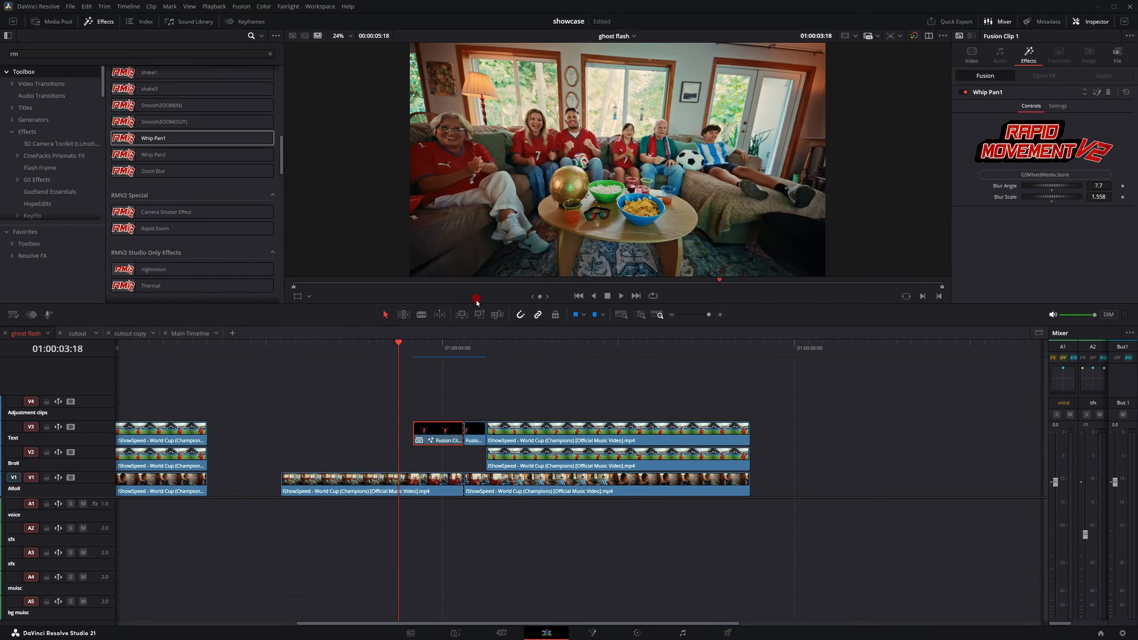
key("space")
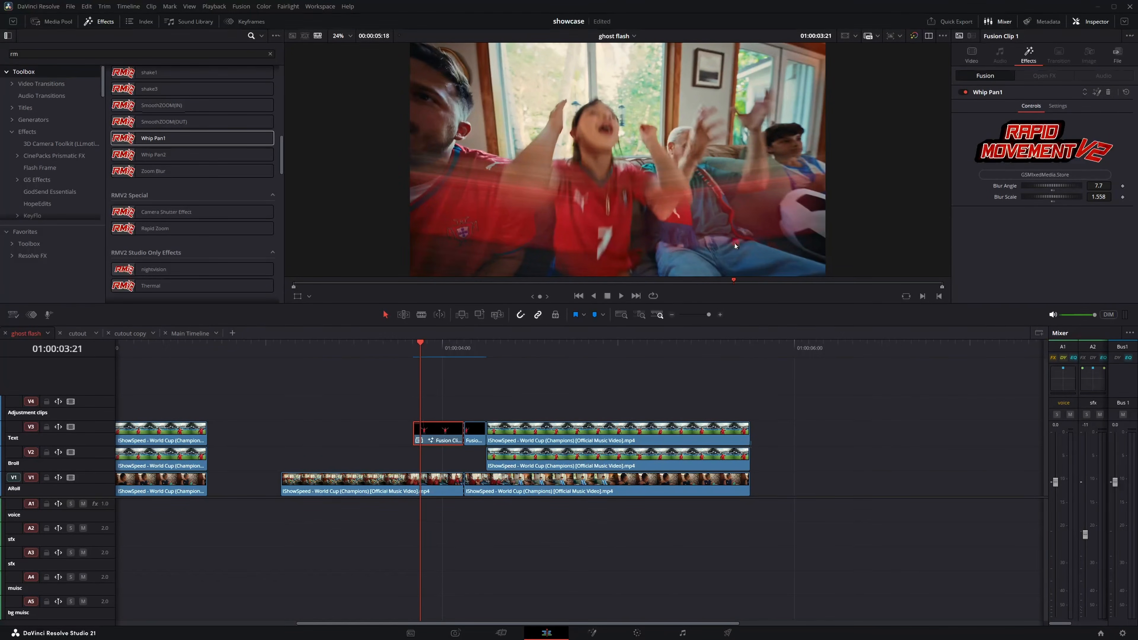
left_click(434, 349)
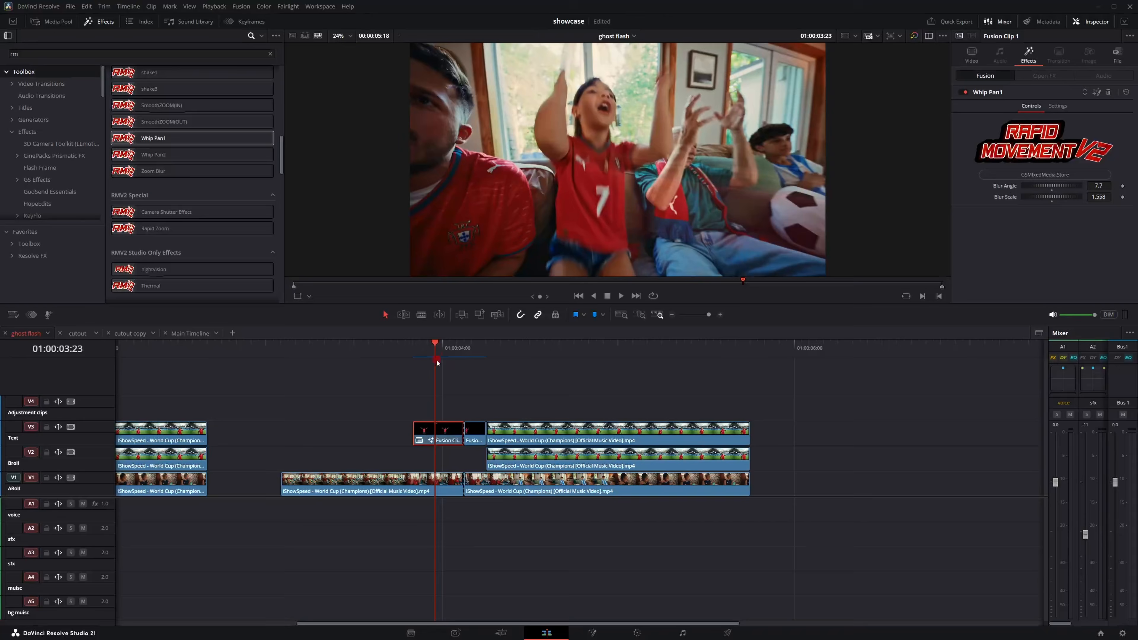
Step: Add the Zoom Blur effect to the Fusion clip segment, setting ZOOM Blur Scale about 1.34 and Flash Scale about 2.7
left_click_drag(134, 173, 427, 441)
left_click_drag(385, 349, 442, 365)
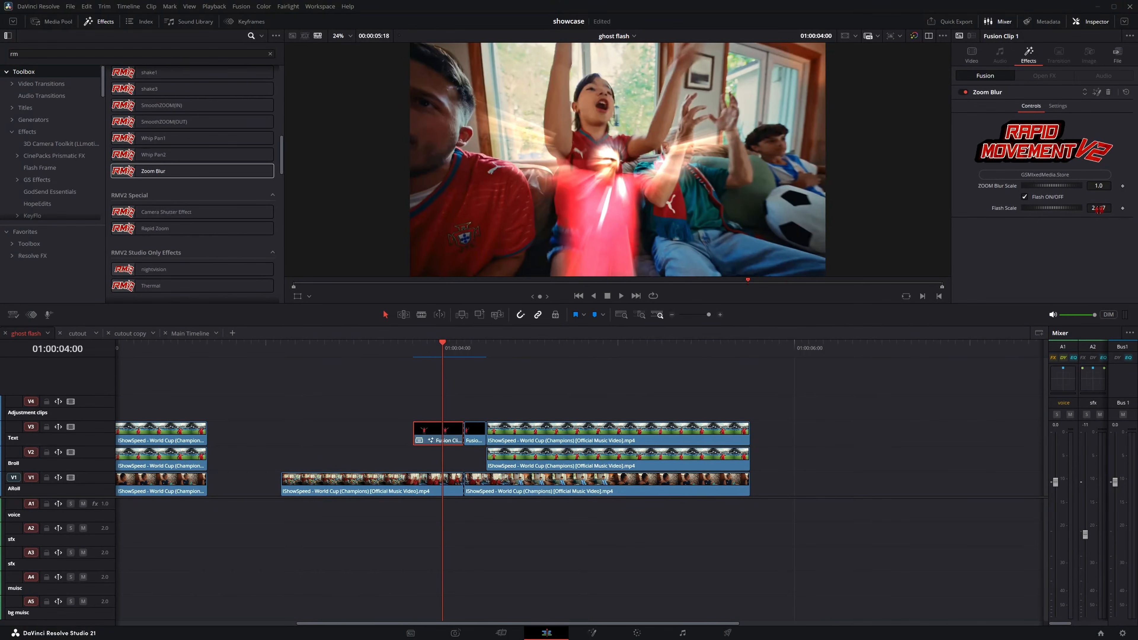
left_click(1098, 186)
left_click_drag(1105, 184, 684, 179)
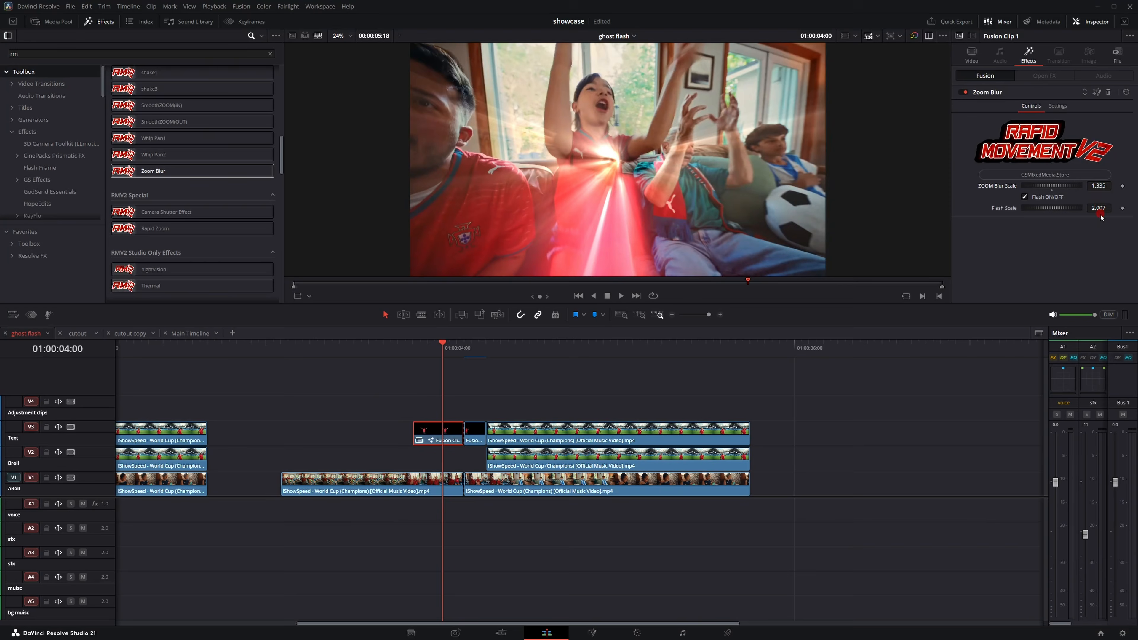
left_click_drag(1101, 217, 1090, 205)
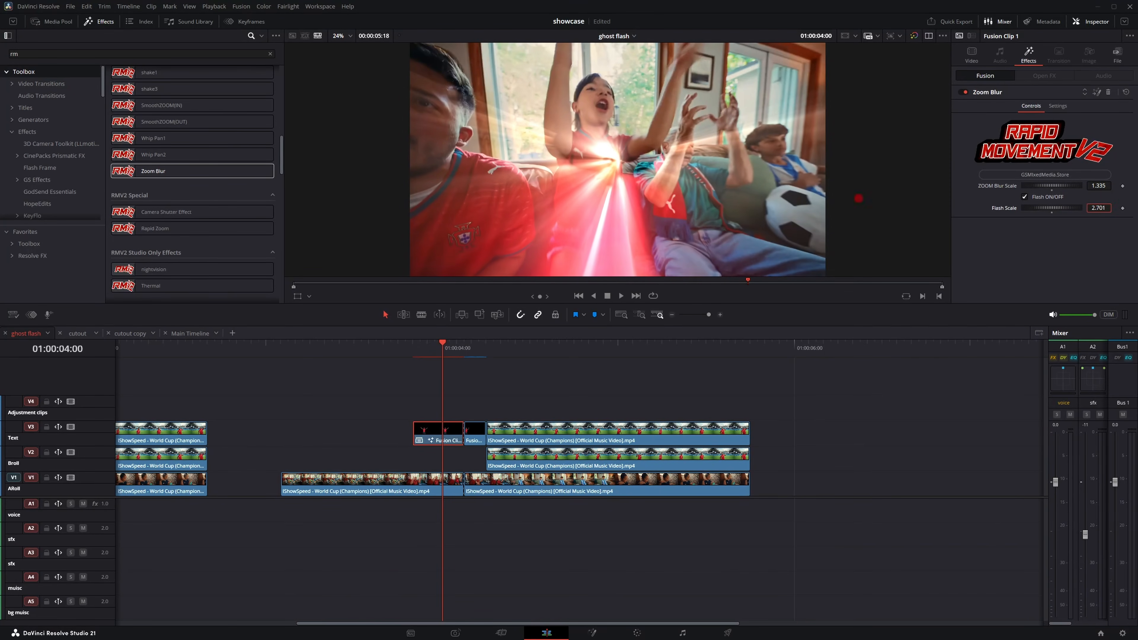